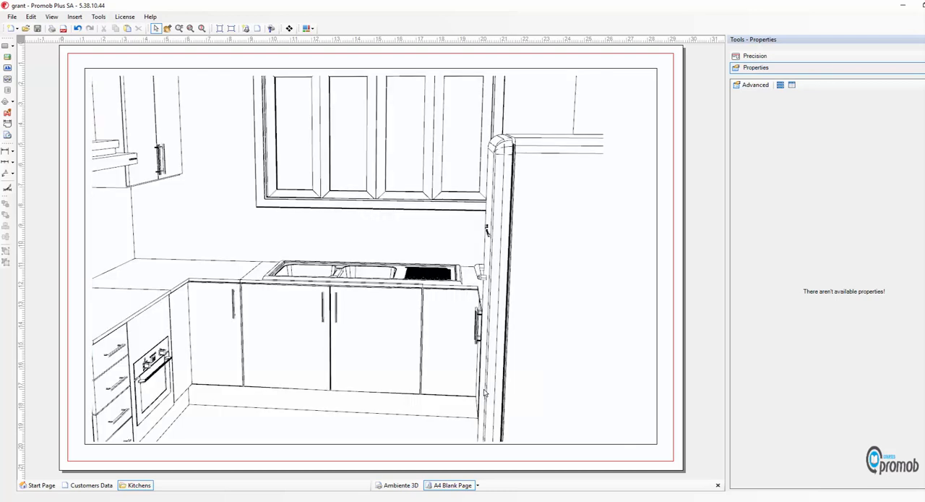
Switch the kitchen viewport to a top view with a cut height of 2400 and enlarge the plan inside it
click(410, 273)
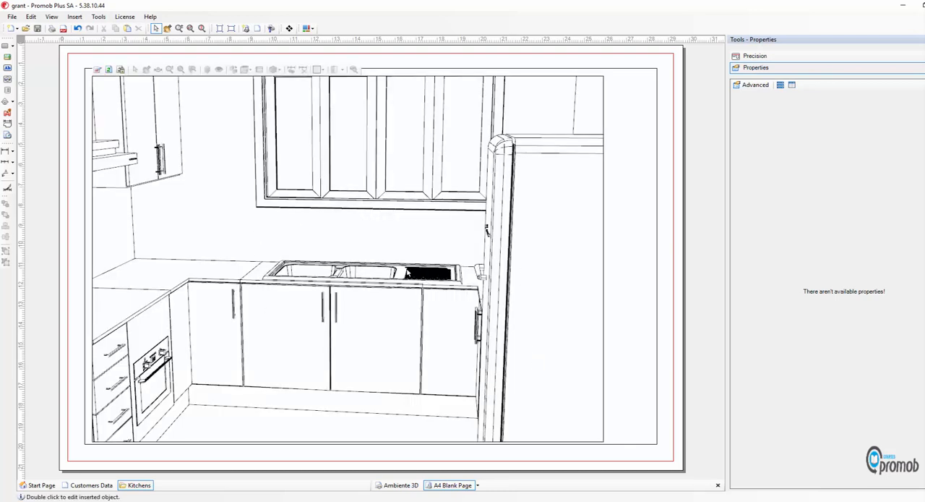
double_click(318, 203)
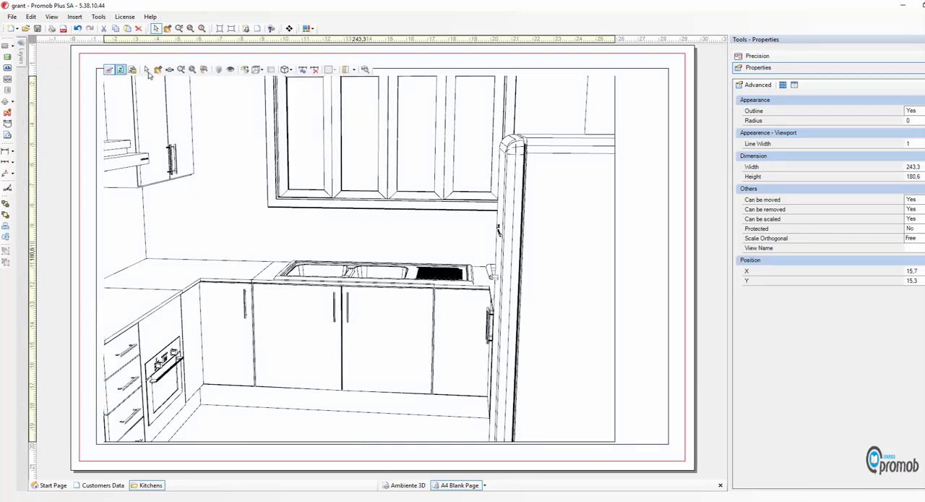
click(262, 71)
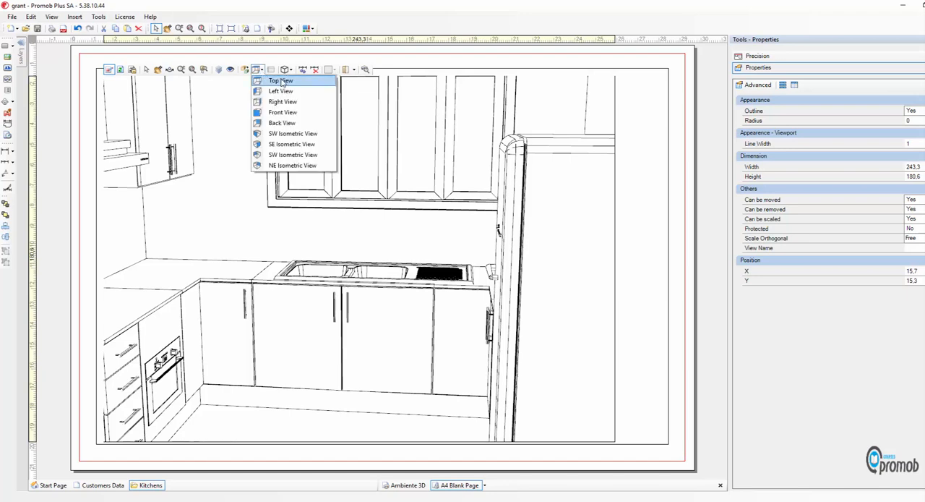
click(282, 81)
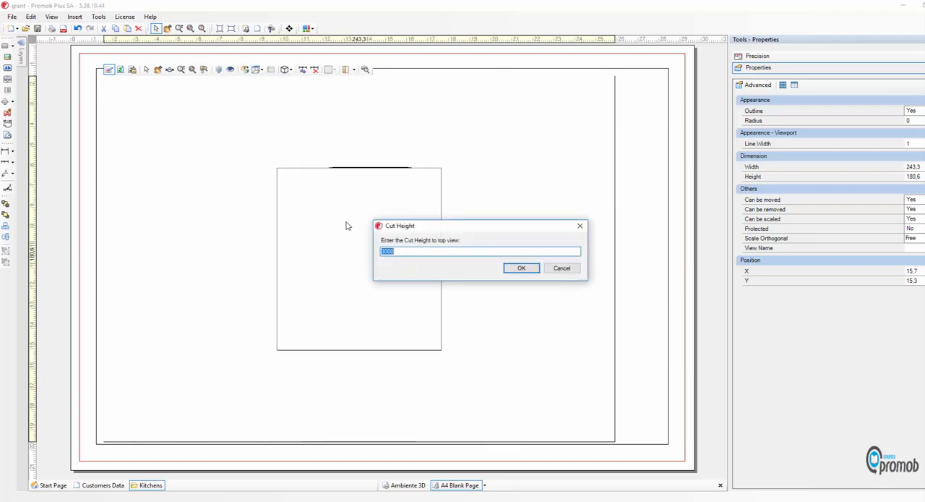
text(240)
key(Return)
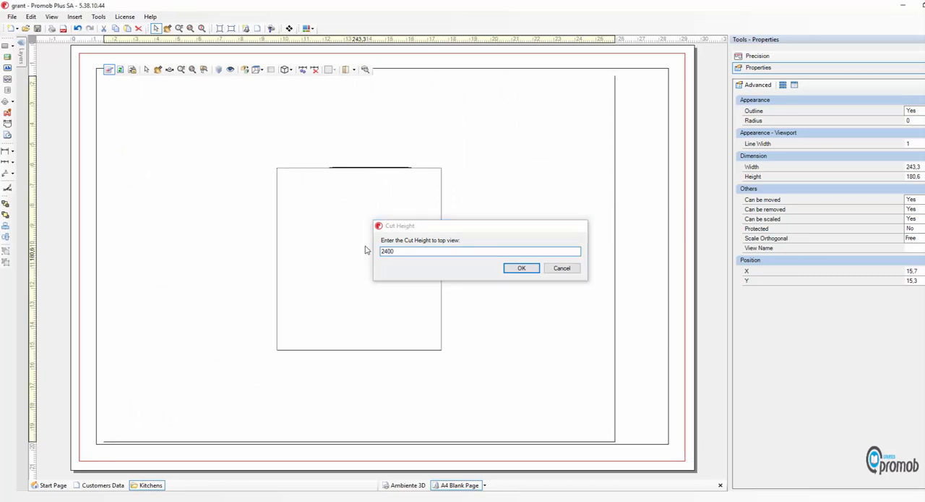
scroll(363, 239, up, 3)
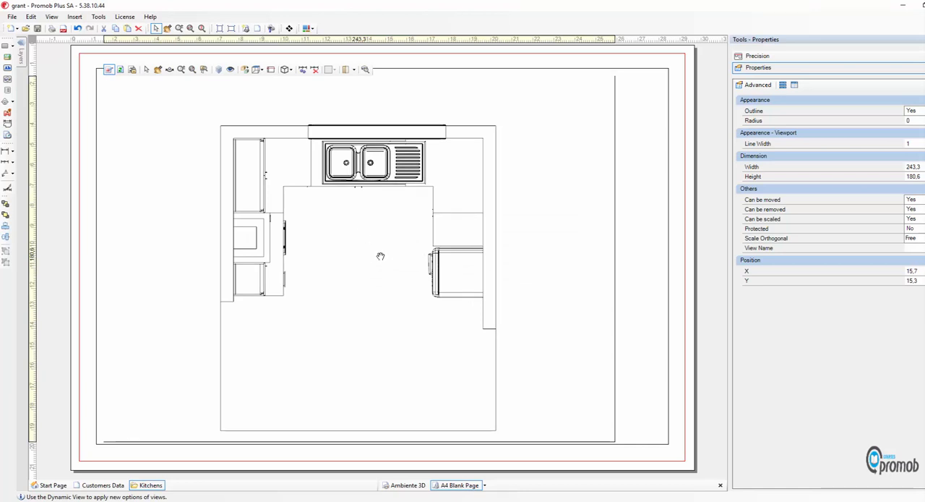
scroll(376, 253, up, 1)
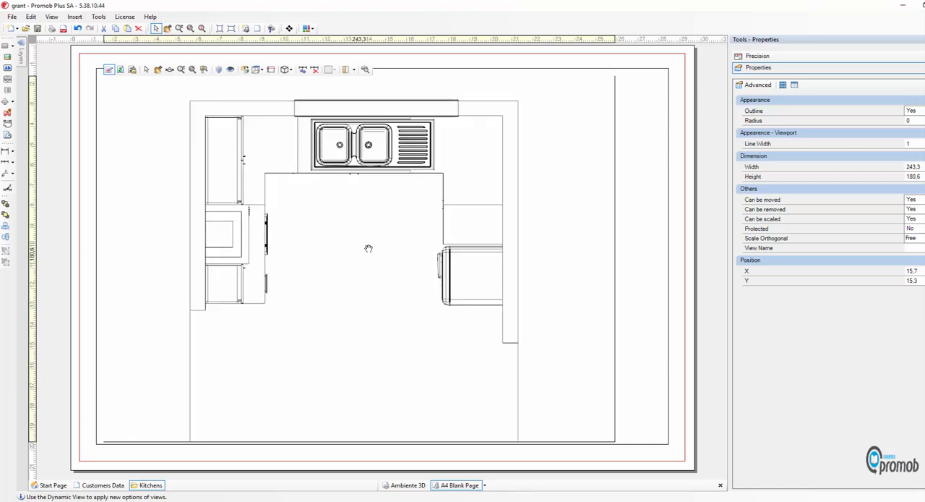
Toggle the Decore layer's visibility off and back on, and give the layer a vertical-line hatch
click(219, 69)
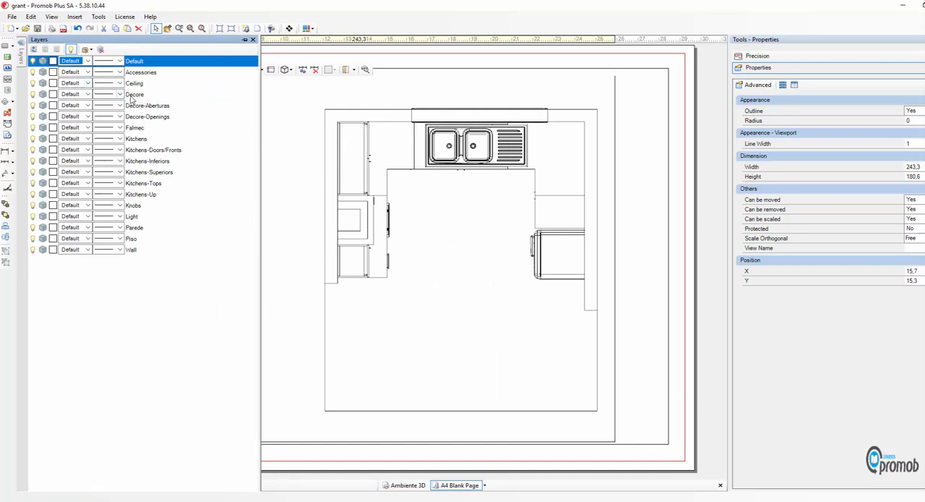
click(33, 100)
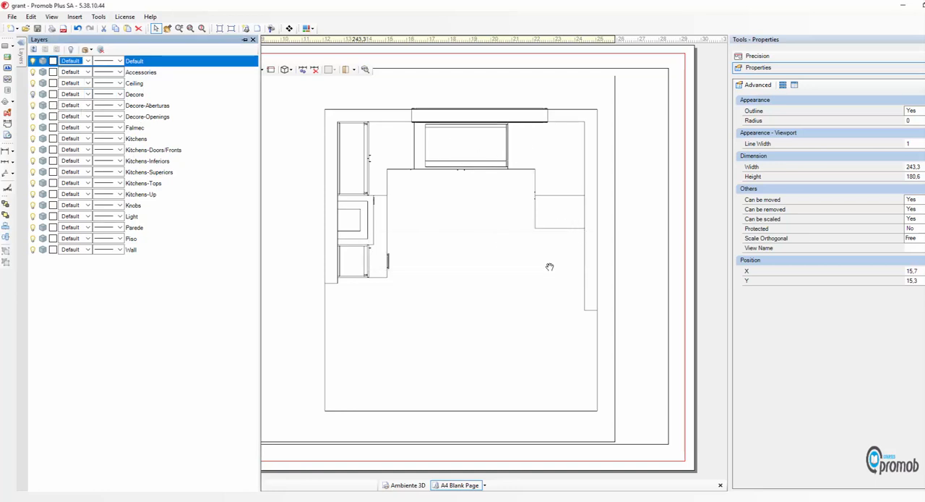
click(32, 95)
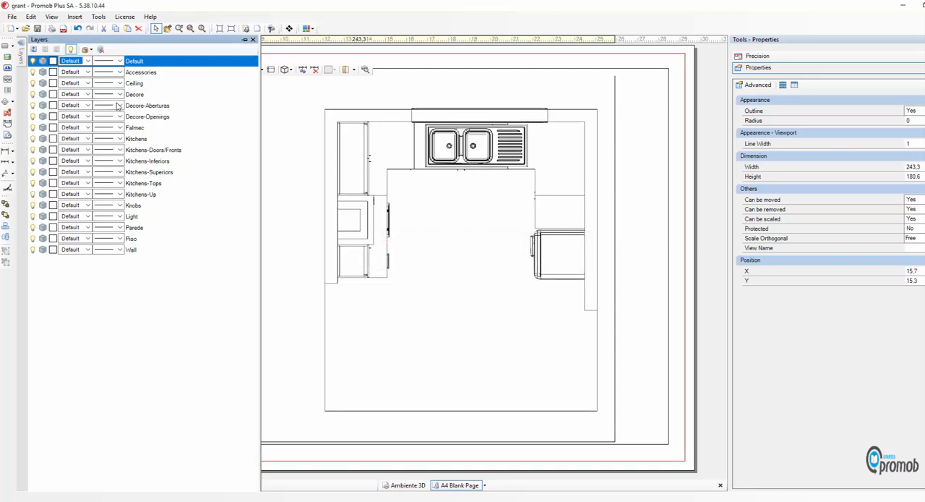
click(54, 95)
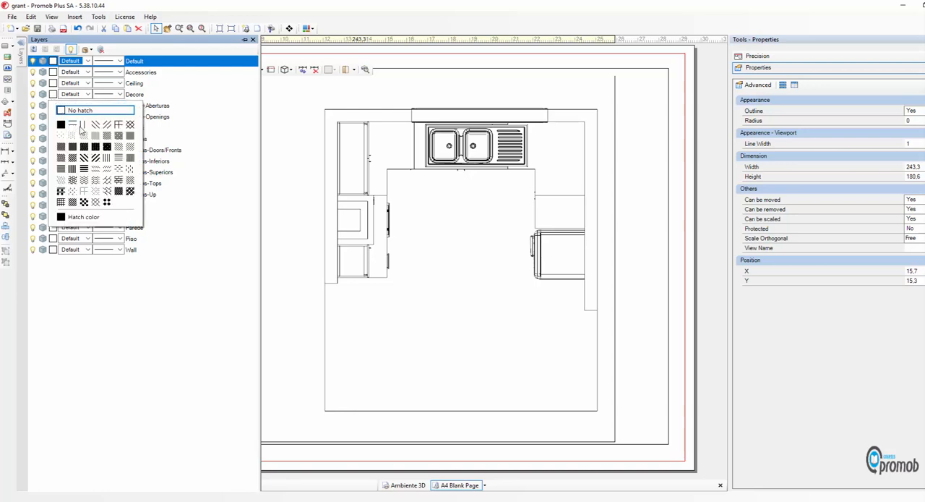
click(84, 125)
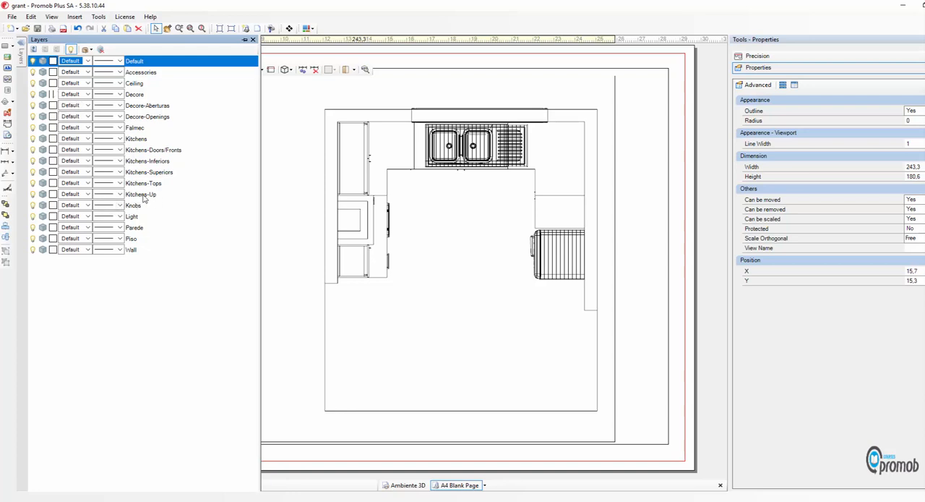
Give the Kitchens-Up layer a fine dotted hatch and centre the plan within its viewport
click(53, 194)
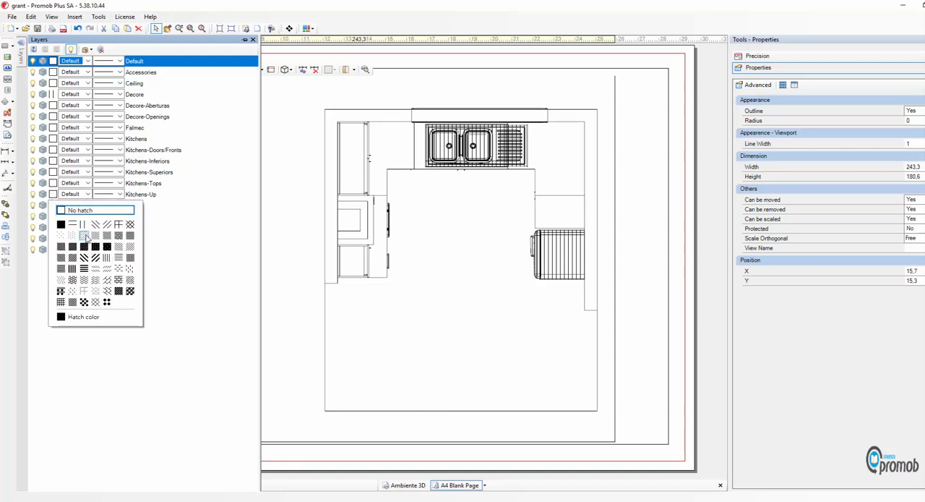
click(85, 236)
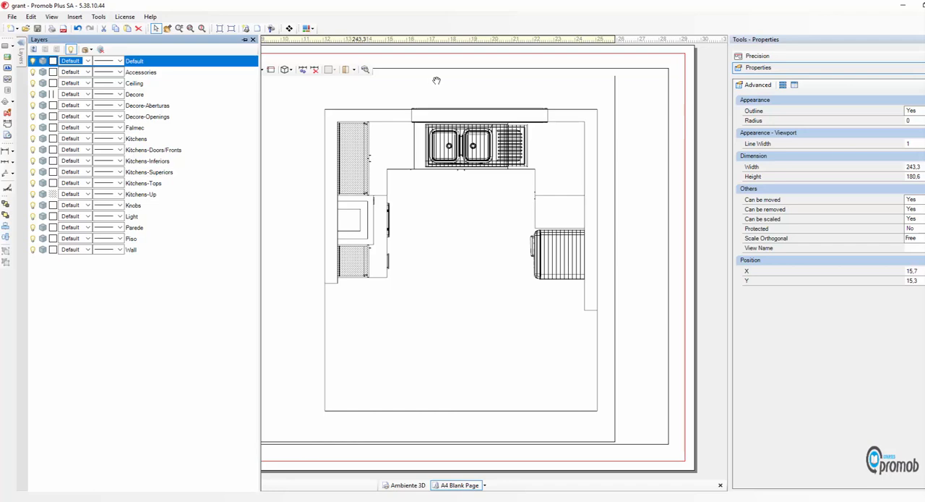
click(285, 70)
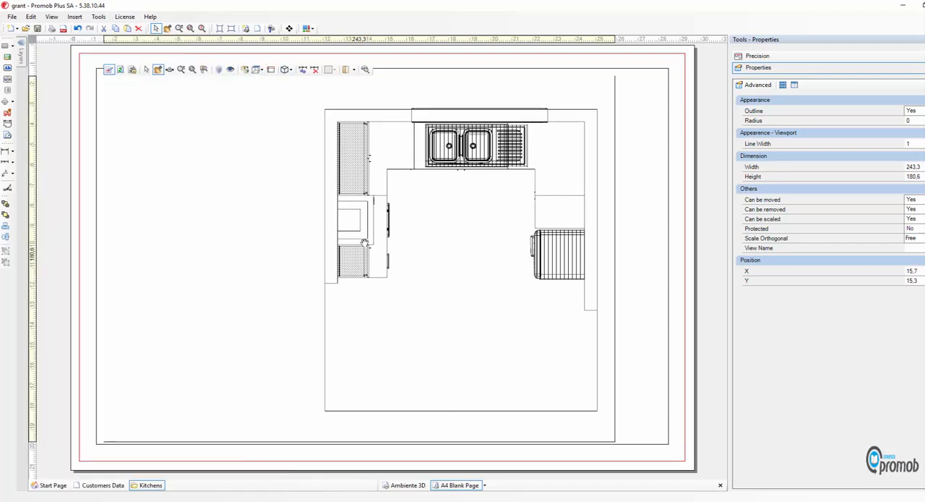
drag(452, 238, 355, 238)
mouse_move(392, 175)
mouse_down()
mouse_move(417, 180)
mouse_move(400, 175)
mouse_move(409, 174)
mouse_up()
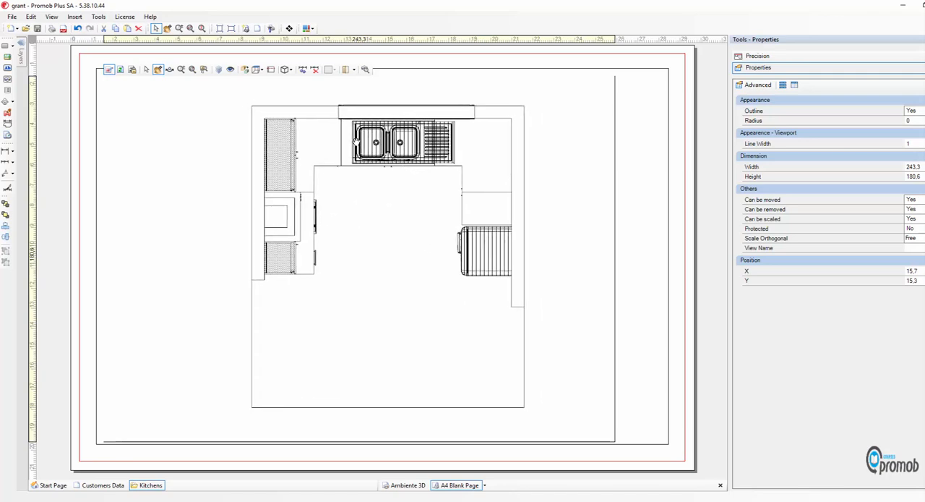
Turn off extension lines in the dimension and leader styles
click(8, 189)
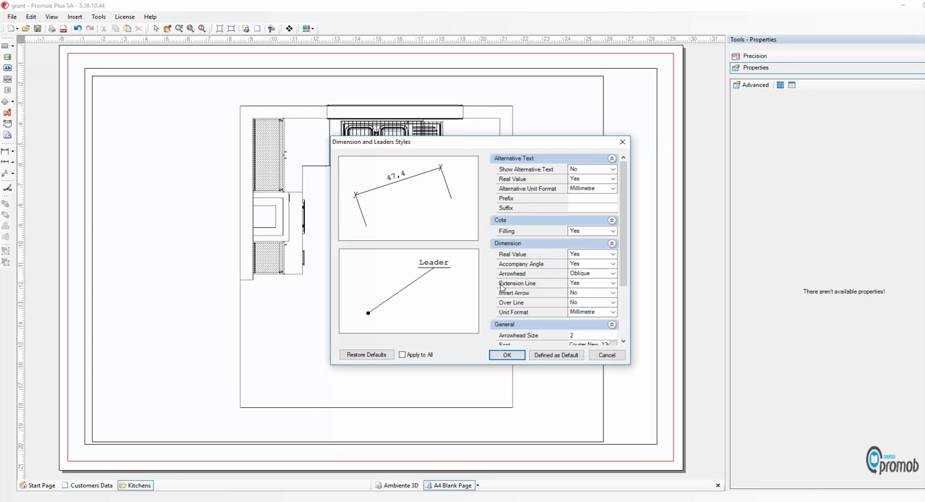
click(611, 282)
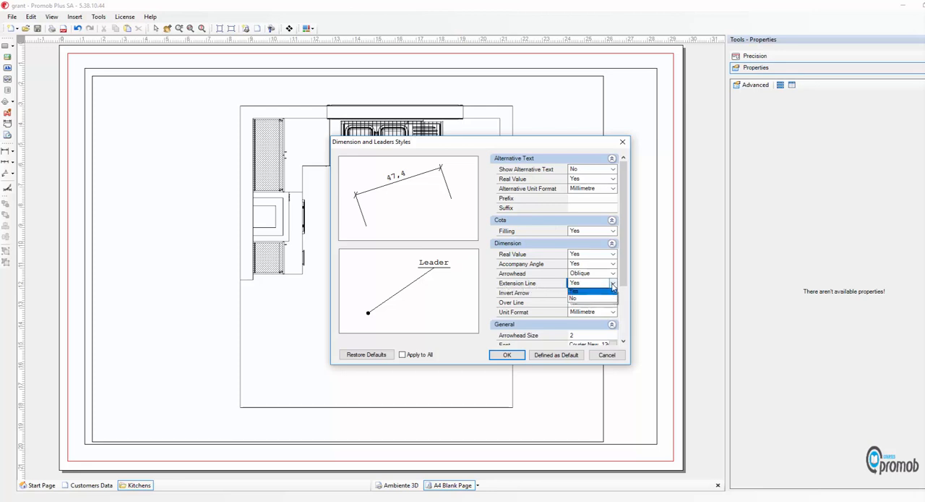
click(581, 300)
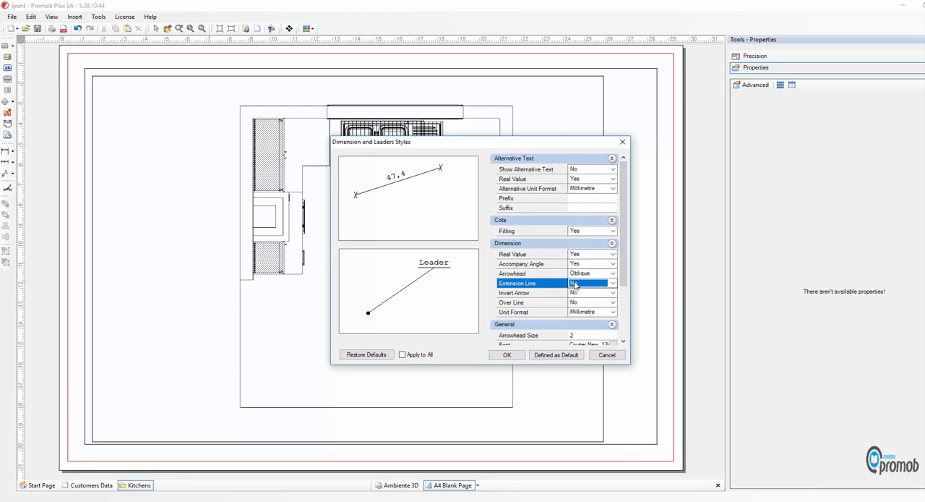
Set the dimension and leader font to Verdana, size 10, and save the style as the default
drag(625, 238, 626, 291)
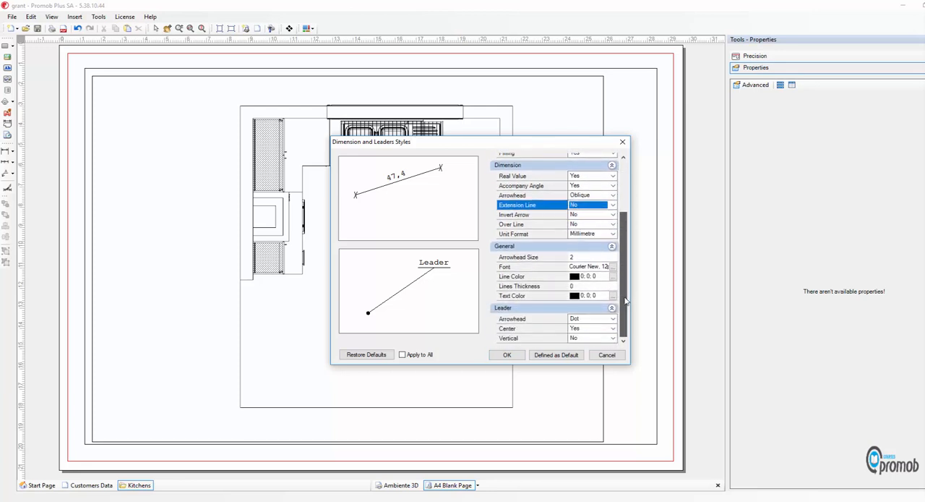
click(613, 267)
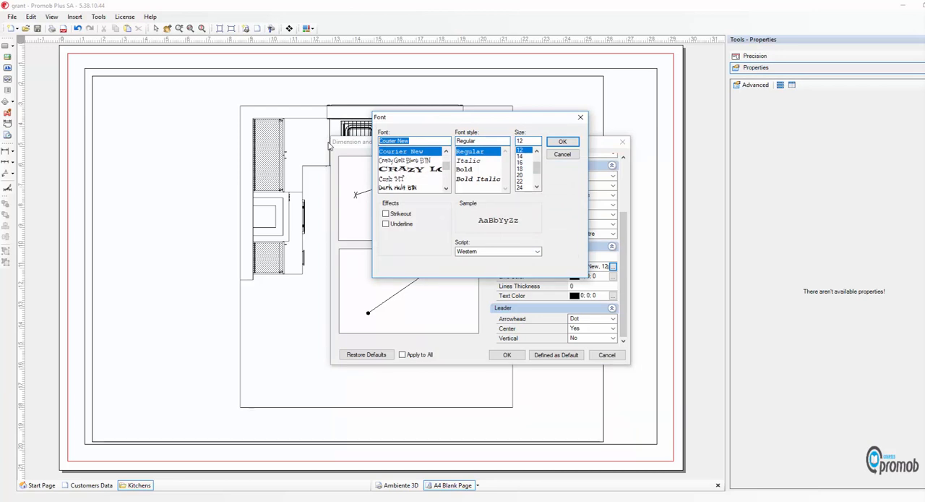
text(v)
click(394, 161)
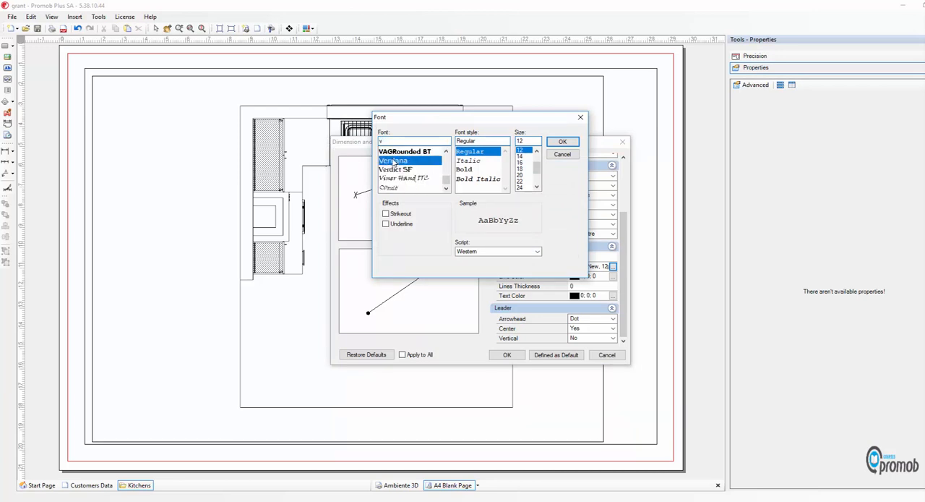
click(536, 150)
click(537, 150)
click(520, 149)
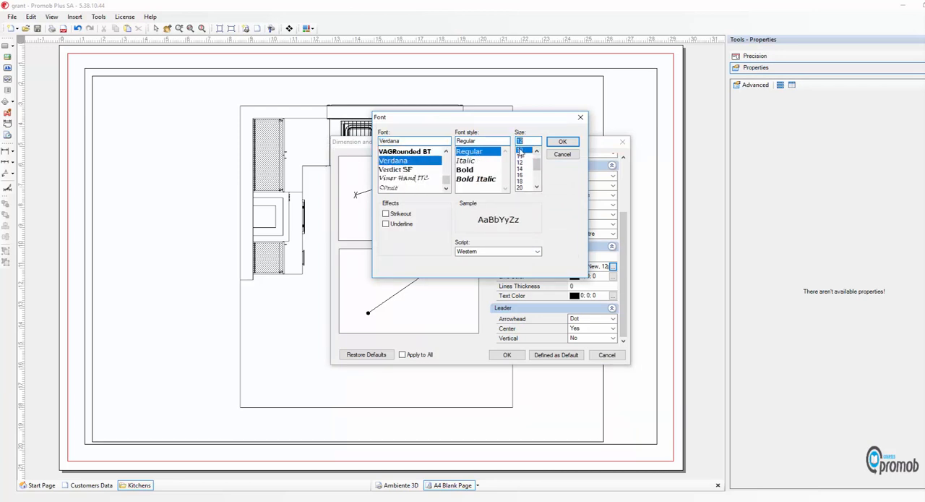
click(562, 142)
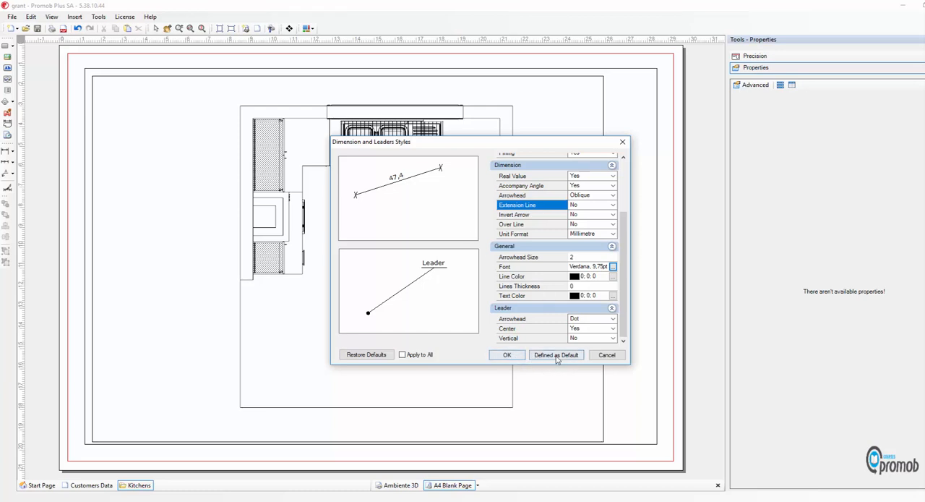
click(560, 357)
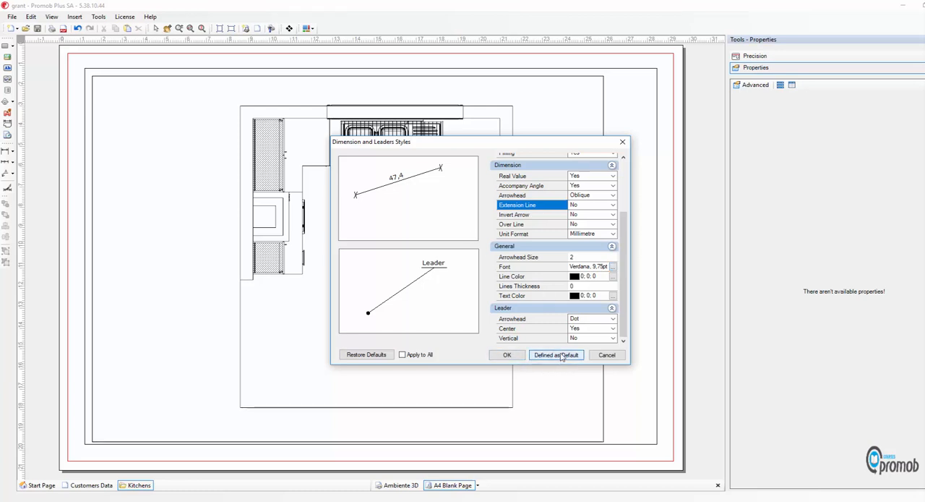
click(504, 355)
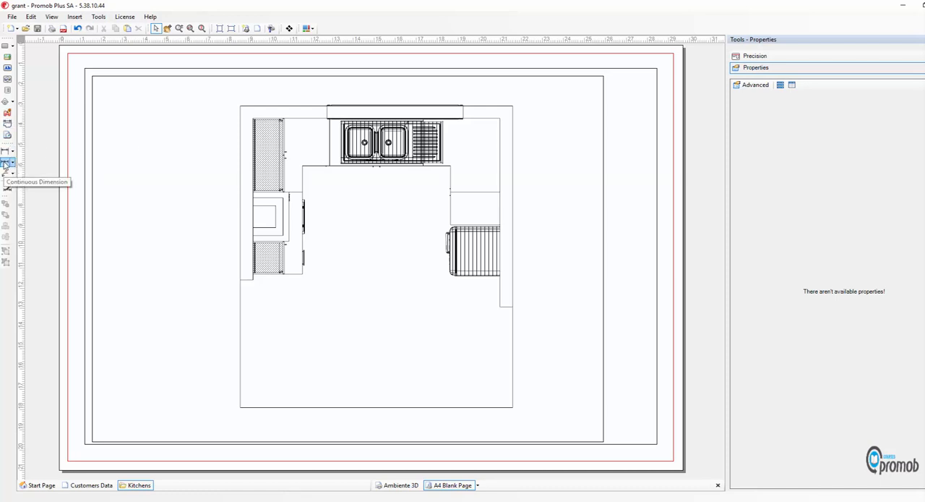
Add a continuous dimension chain for the cabinets along the plan's left wall, placed just outside the wall
click(6, 163)
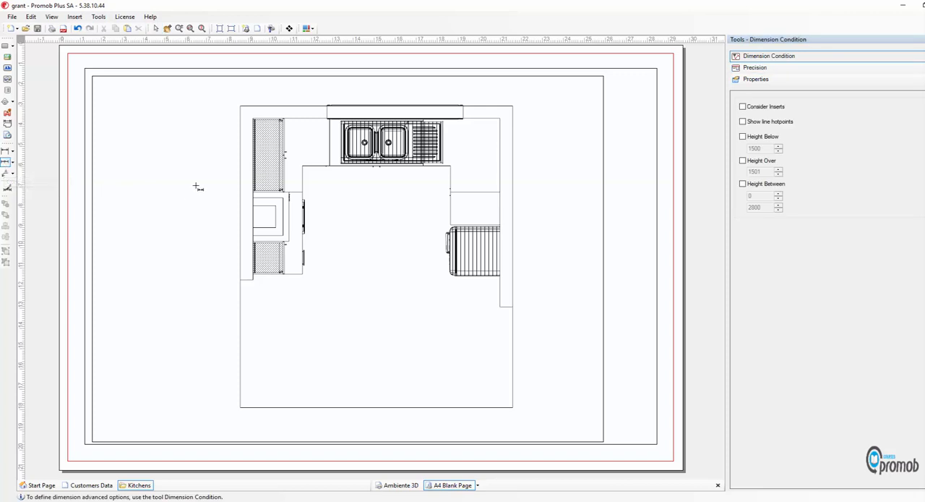
click(253, 118)
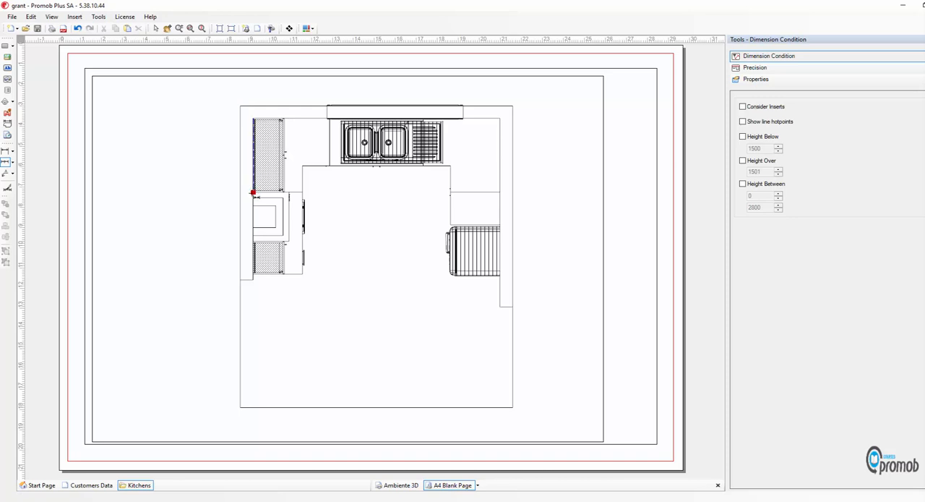
click(253, 192)
click(253, 279)
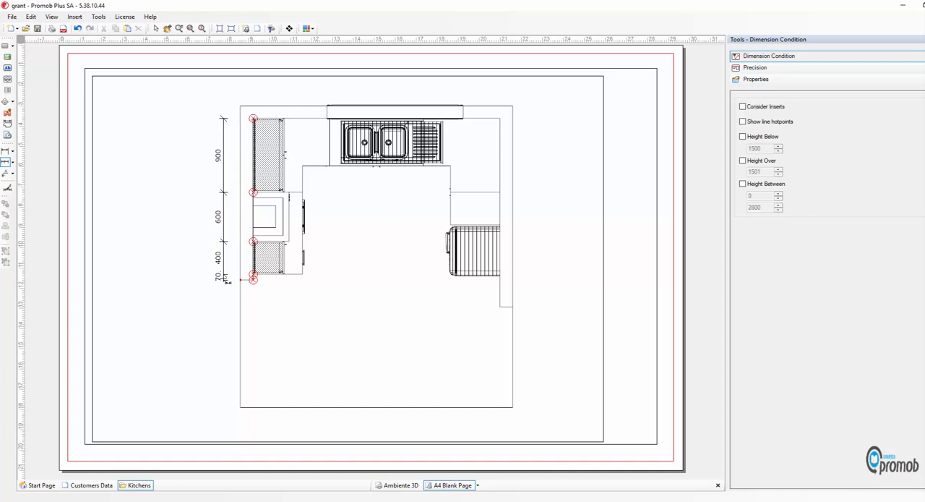
click(225, 280)
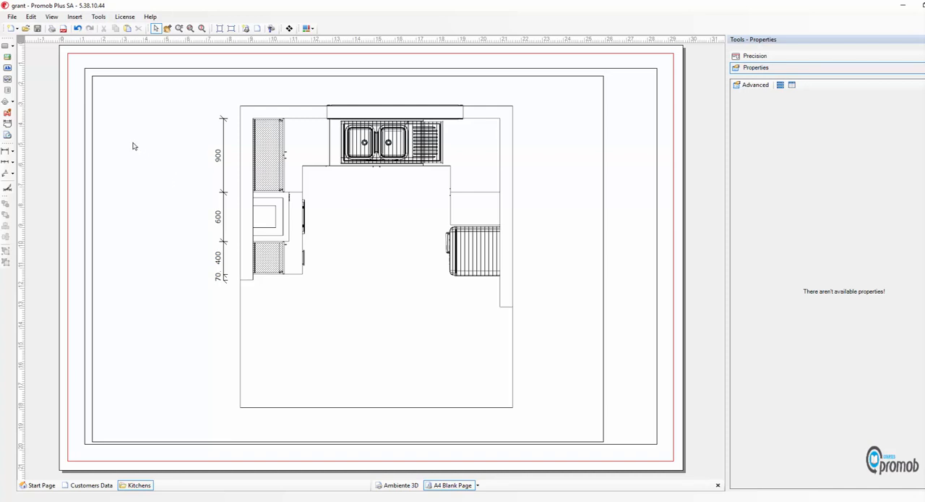
Add an overall dimension for the left wall's inner length, placed outside the cabinet dimension chain
click(6, 162)
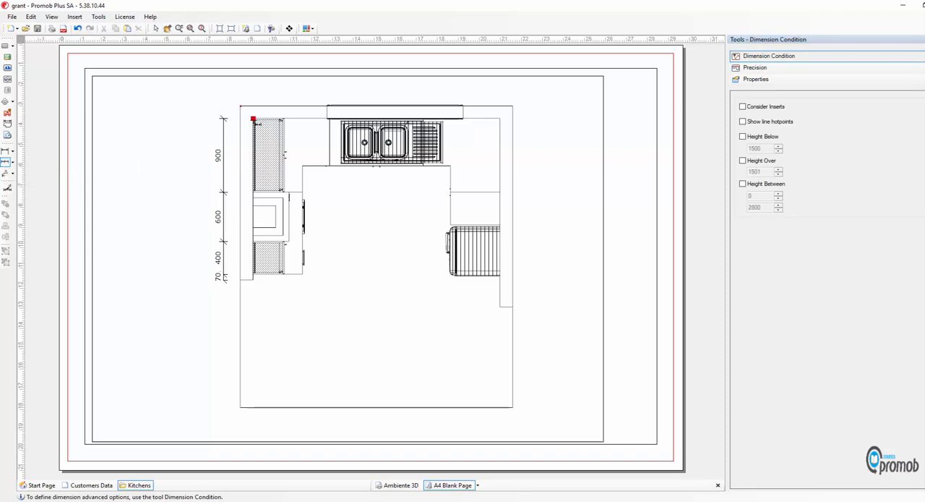
click(253, 118)
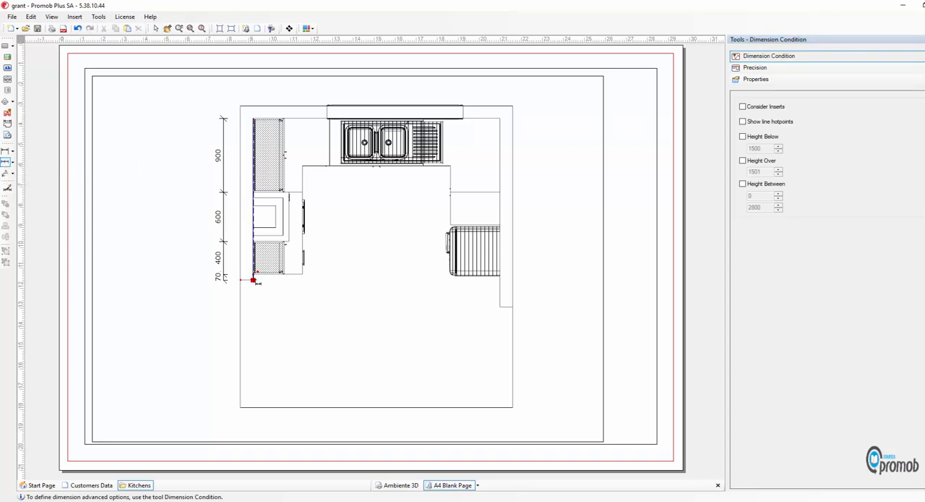
click(253, 279)
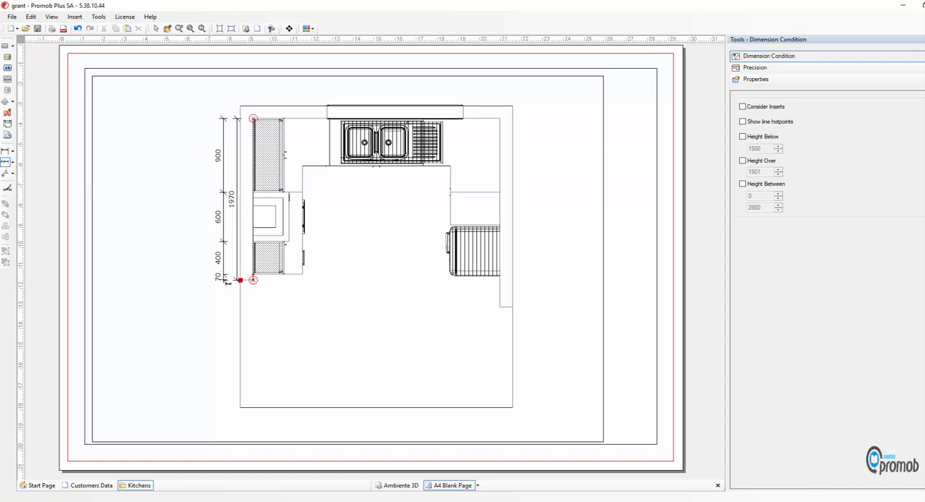
click(186, 282)
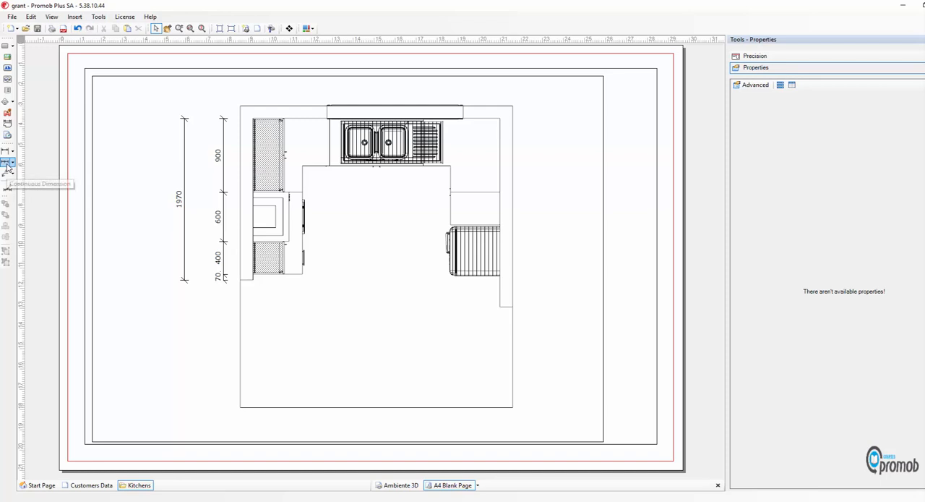
Add a continuous dimension chain for the three left-wall cabinets only, placed between the existing chain and the overall dimension
click(6, 162)
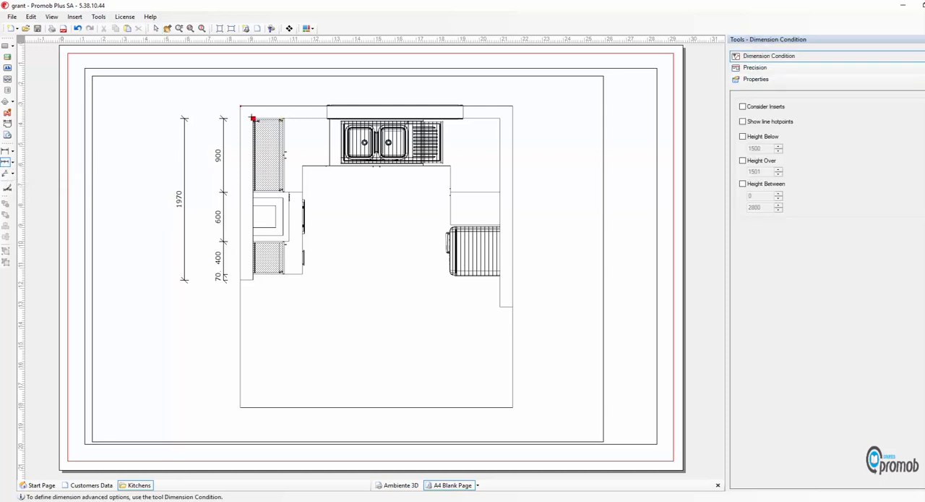
click(253, 118)
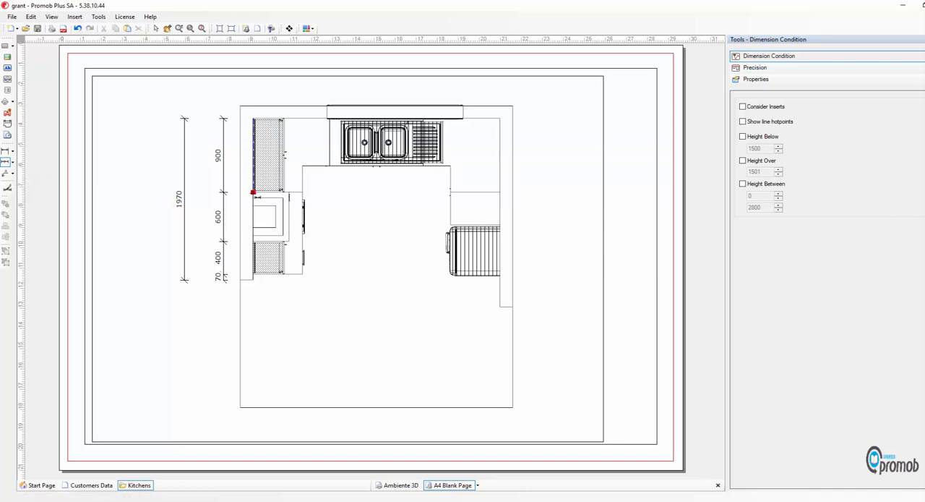
click(253, 192)
click(253, 243)
click(254, 274)
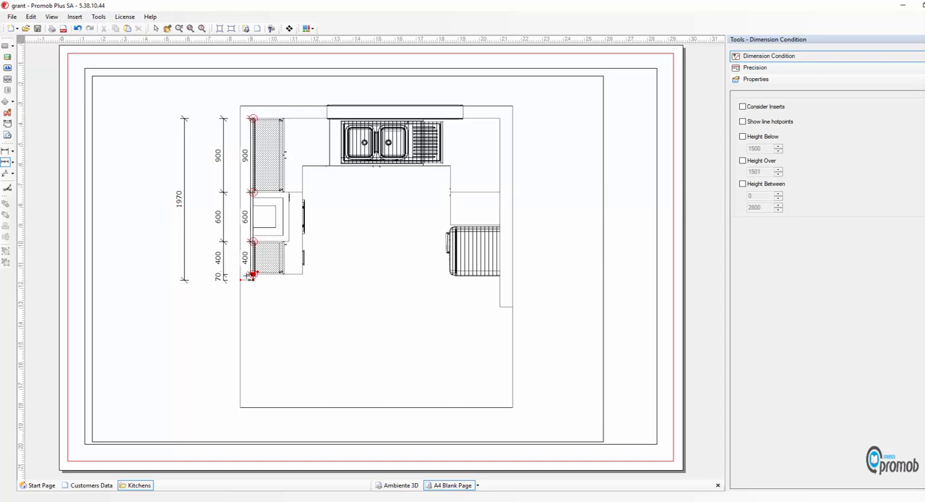
click(207, 273)
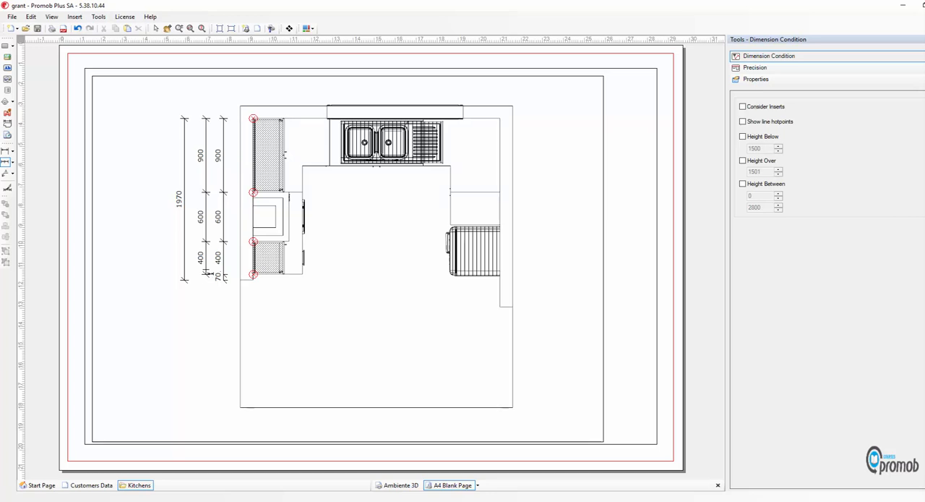
key(Escape)
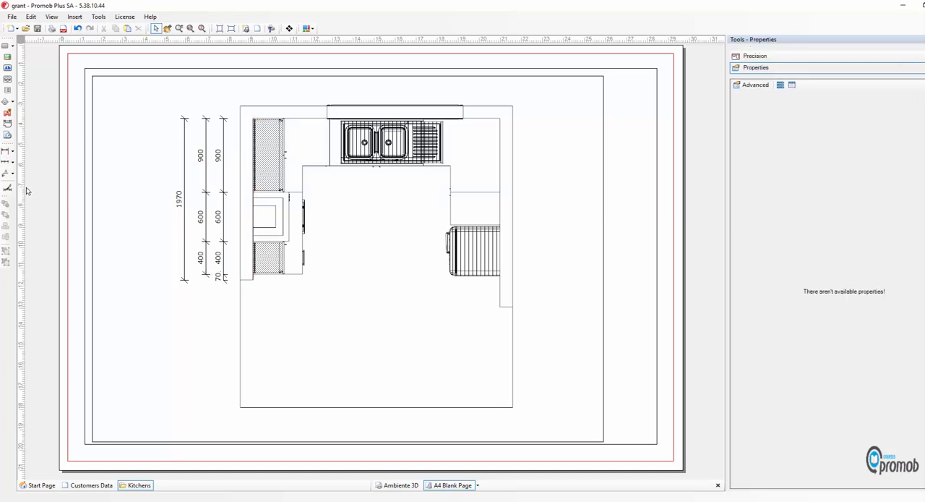
Add a continuous dimension chain between the top wall's inner corners that locates the window, placed well above the wall
click(7, 162)
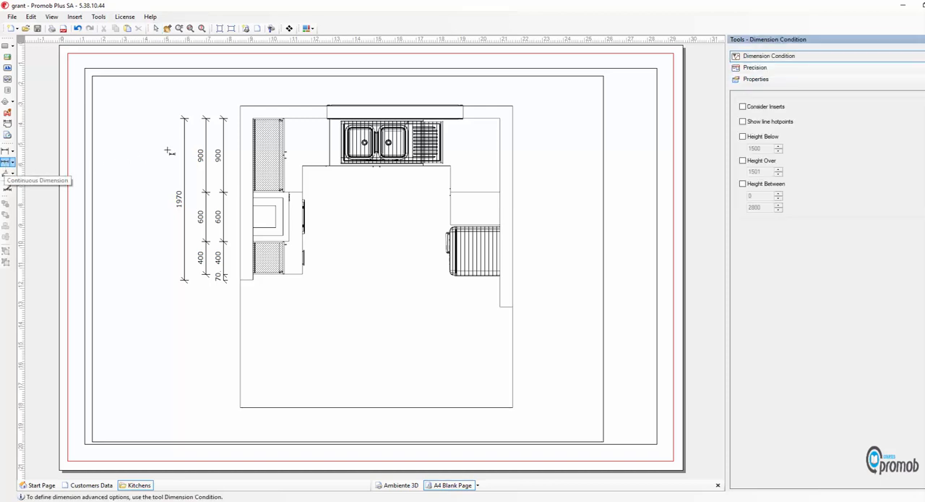
click(253, 118)
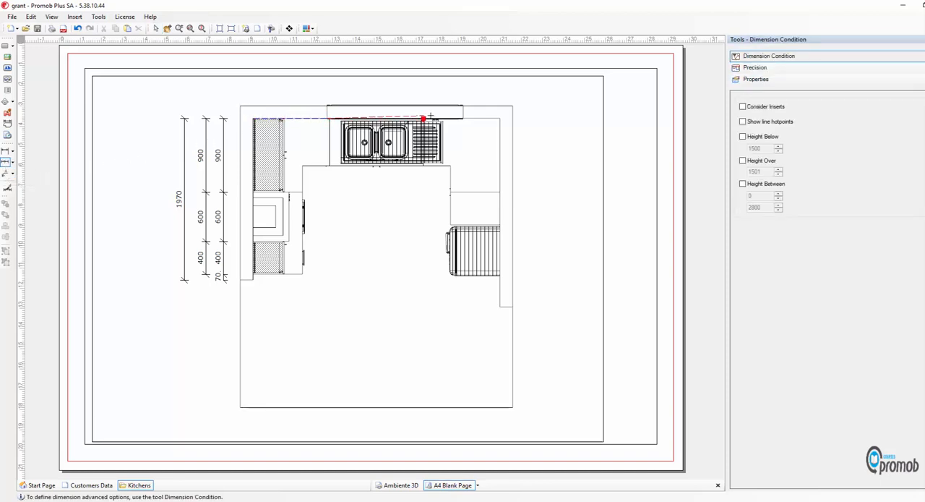
click(500, 118)
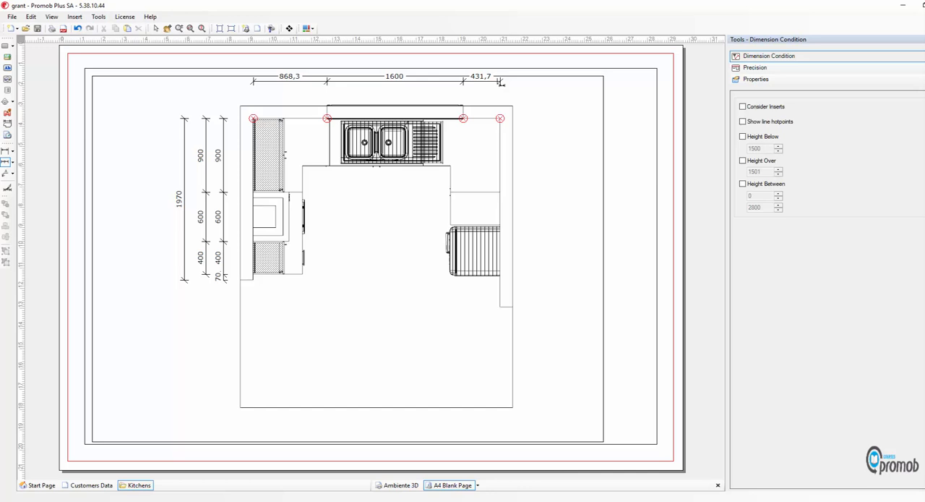
click(500, 83)
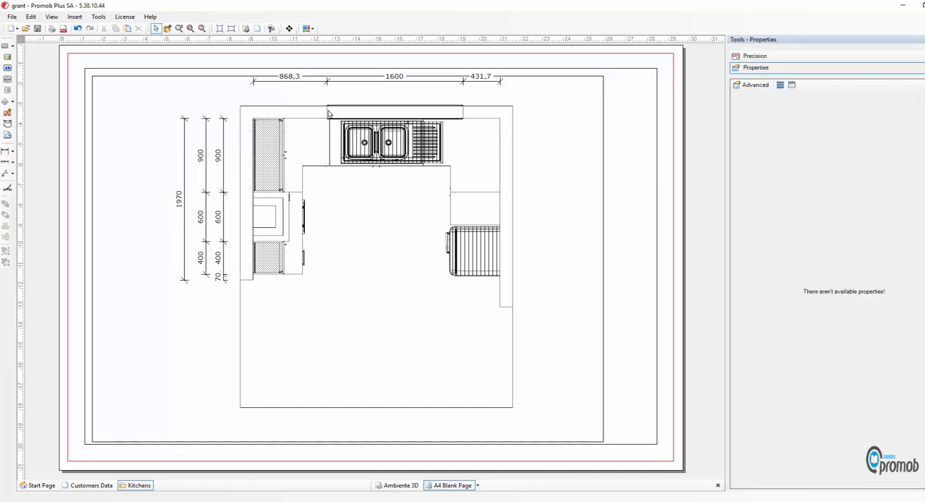
Add a continuous dimension chain for the cabinets along the top wall, placed between the wall and the window chain
click(6, 162)
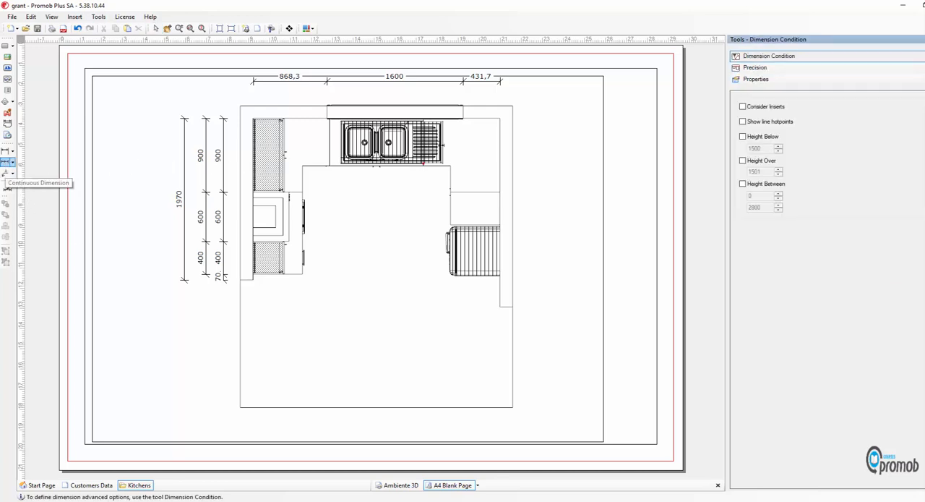
click(497, 121)
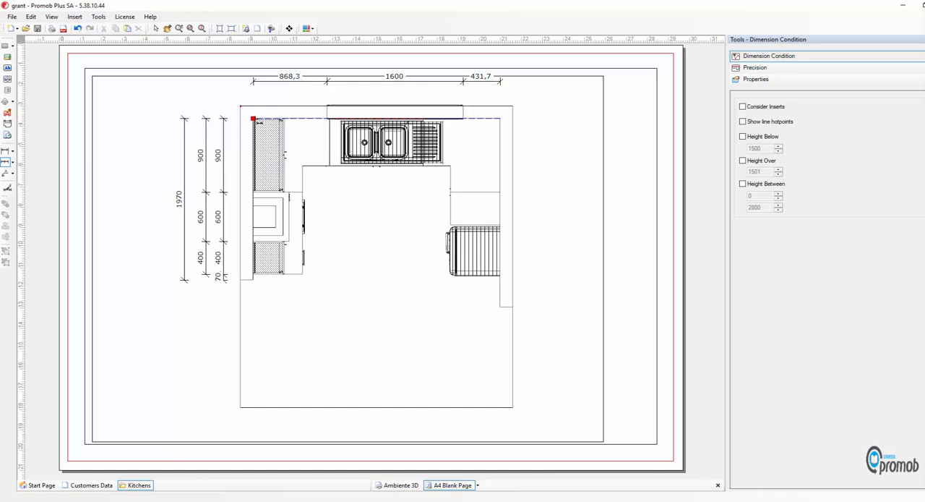
click(253, 118)
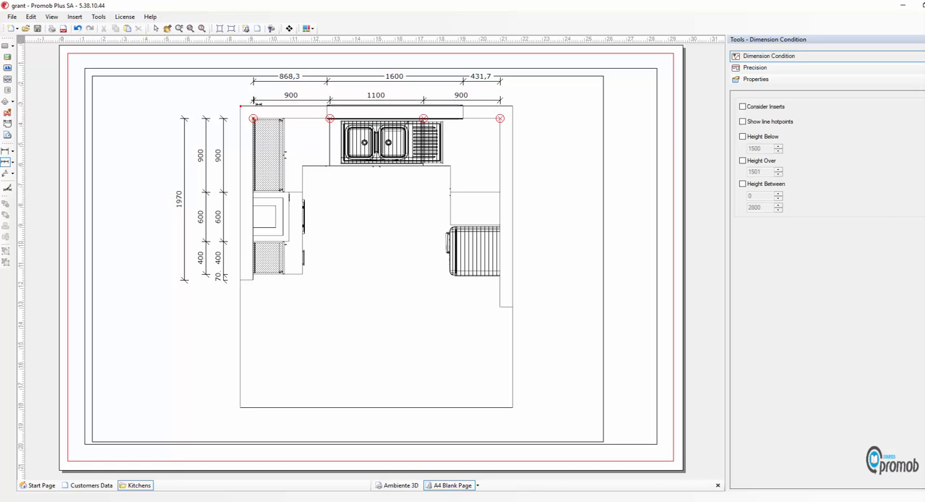
click(255, 102)
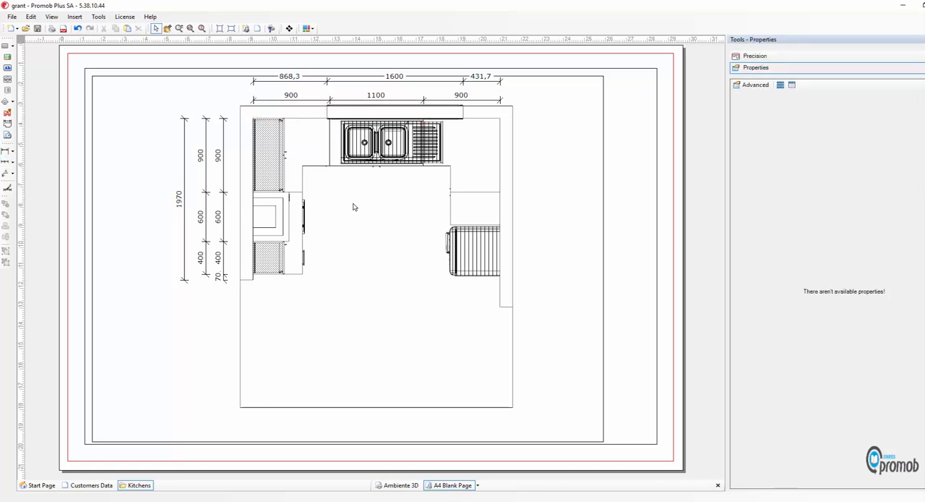
Add an overall dimension for the right wall's inner length, placed well outside the wall
click(6, 162)
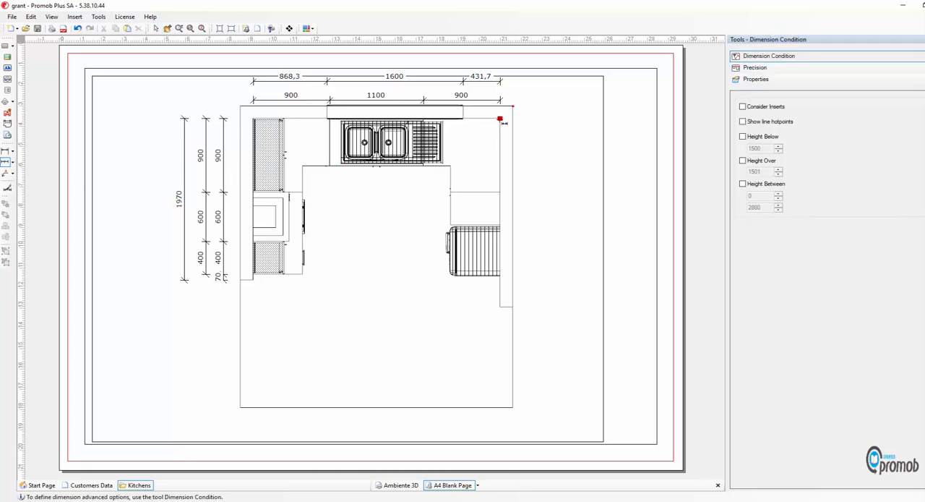
click(500, 119)
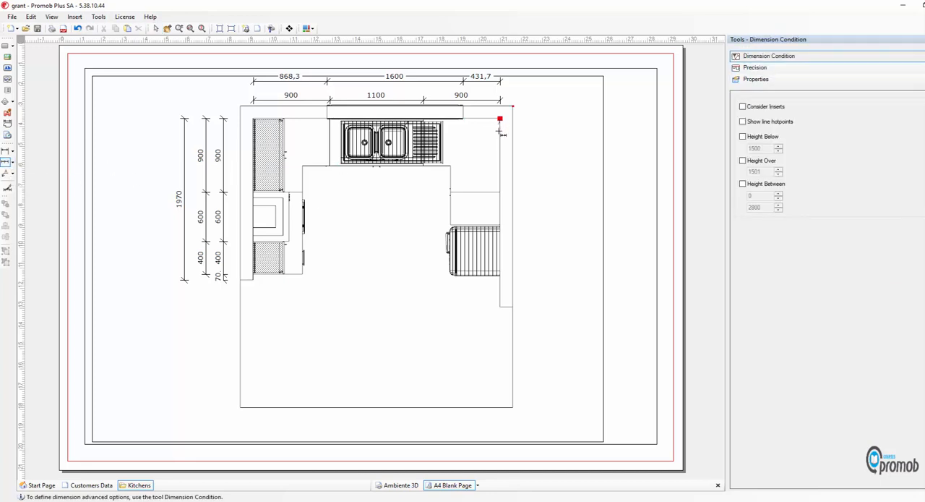
click(499, 307)
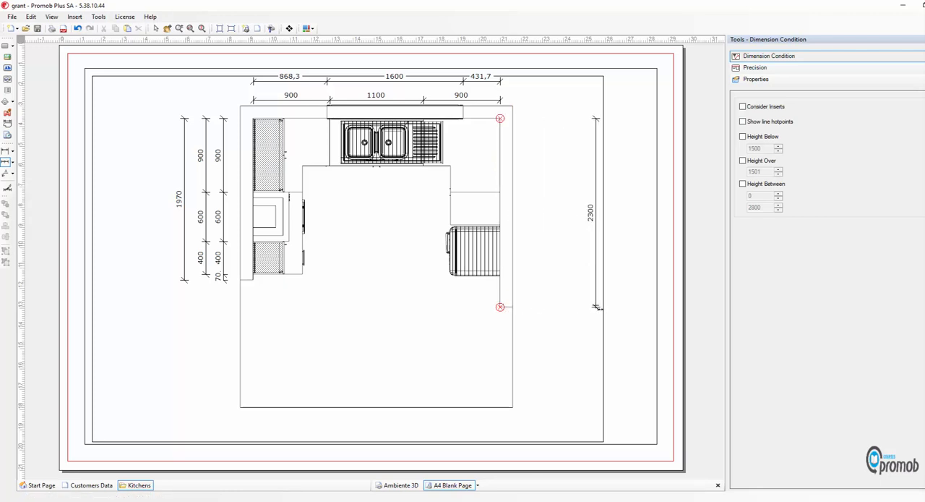
click(597, 307)
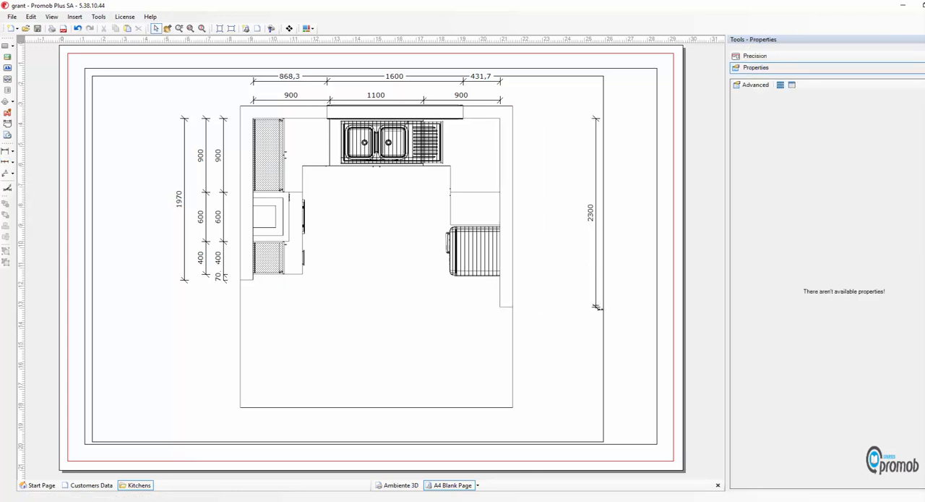
Add a continuous dimension chain for the cabinets and refrigerator along the right wall, placed inside the overall dimension
click(6, 162)
click(501, 118)
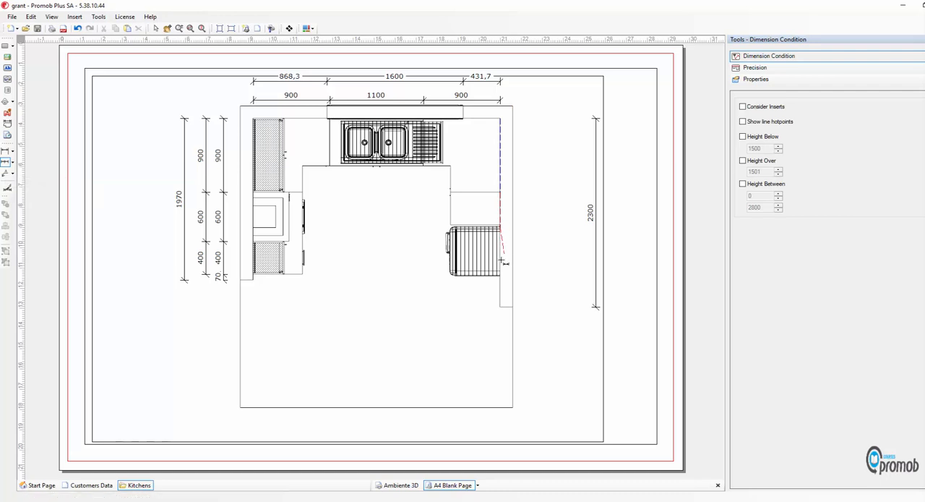
click(500, 306)
click(528, 308)
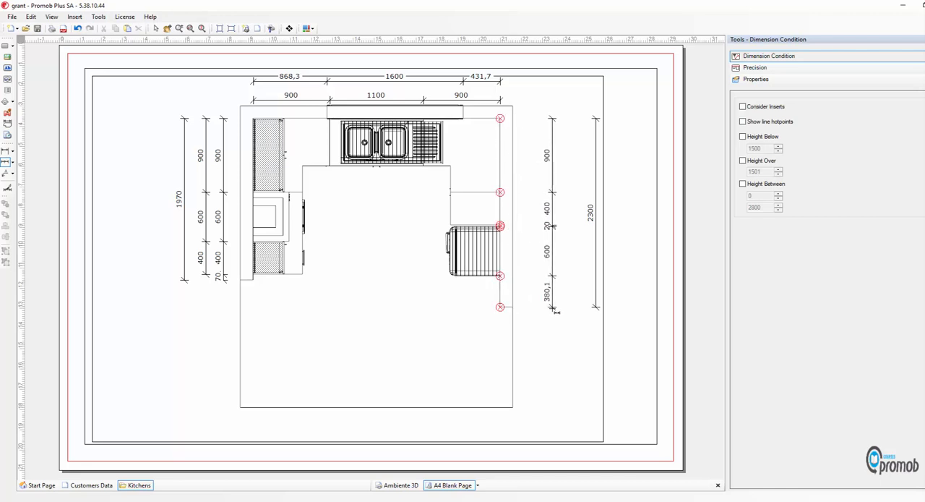
click(553, 310)
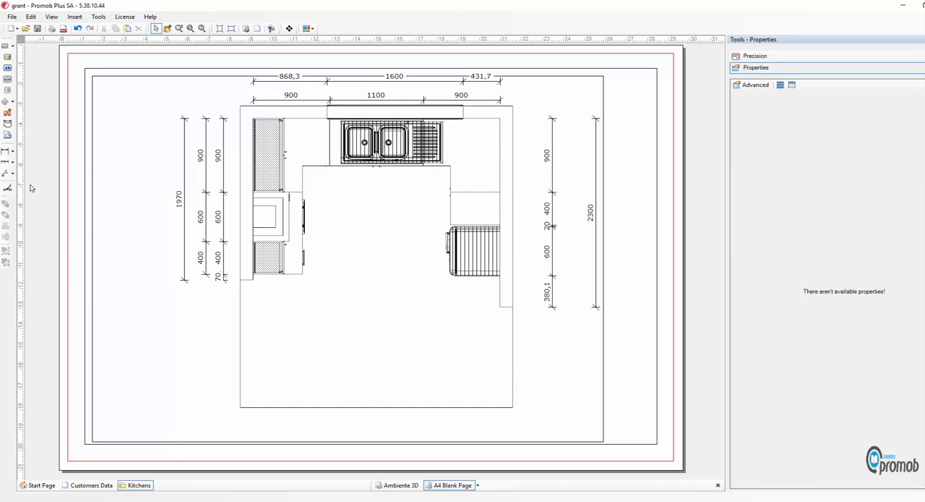
Add a continuous dimension chain across the room between both walls' outer ends, through the left cabinet front and refrigerator, in the open floor area
click(8, 186)
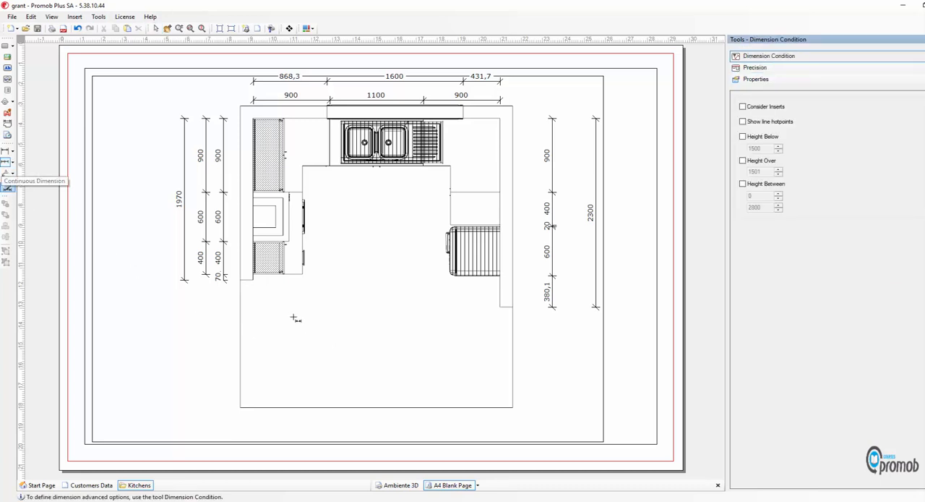
click(241, 281)
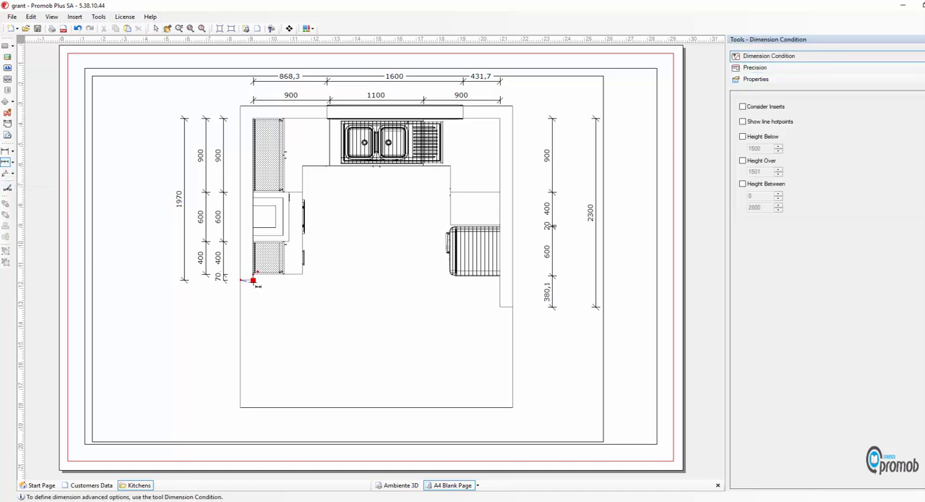
click(302, 275)
click(502, 276)
double_click(512, 307)
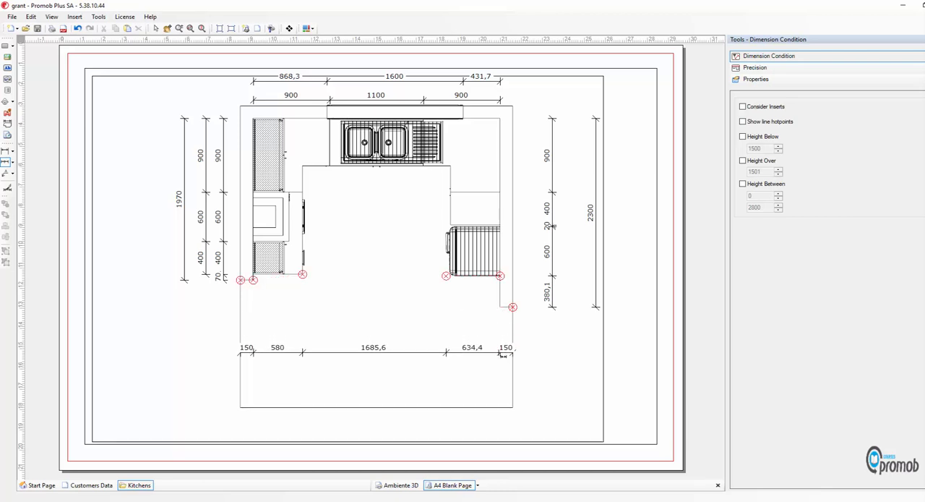
click(503, 353)
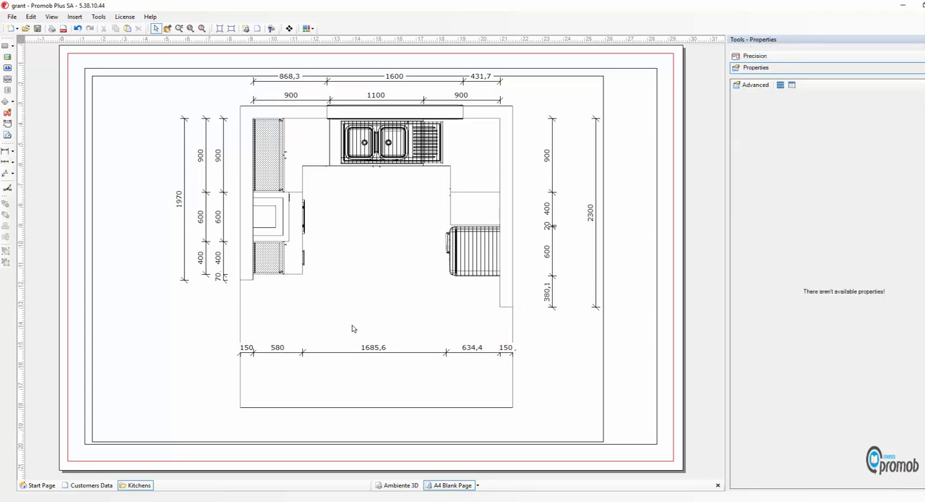
Add a linear dimension for the depth of the hatched cabinet at the left wall's lower end, placed just below it
click(5, 151)
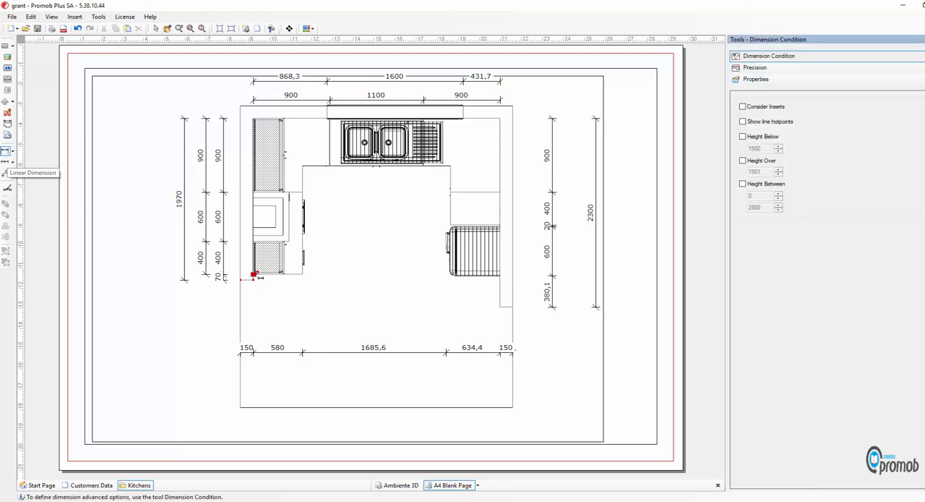
click(253, 274)
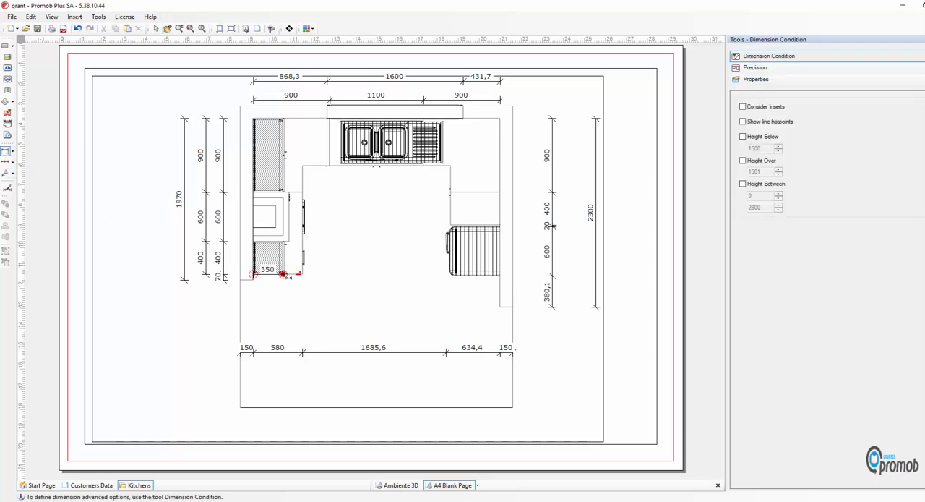
click(284, 274)
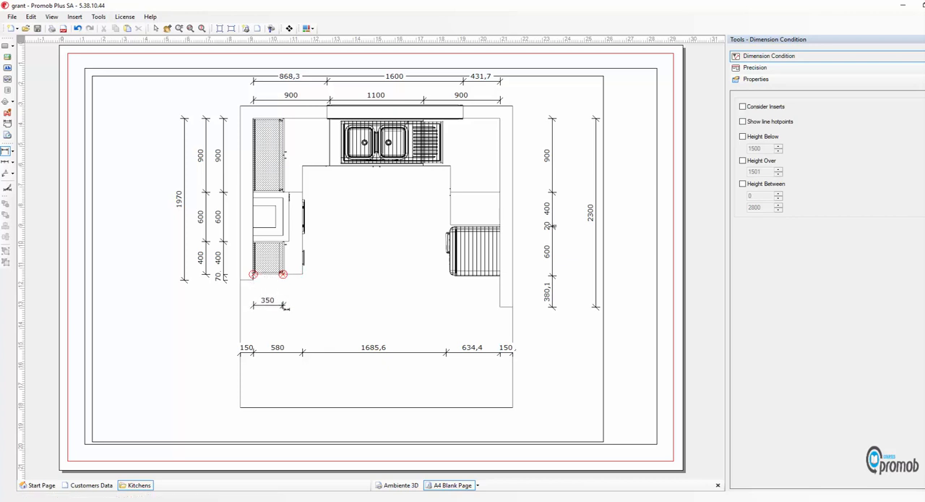
click(285, 309)
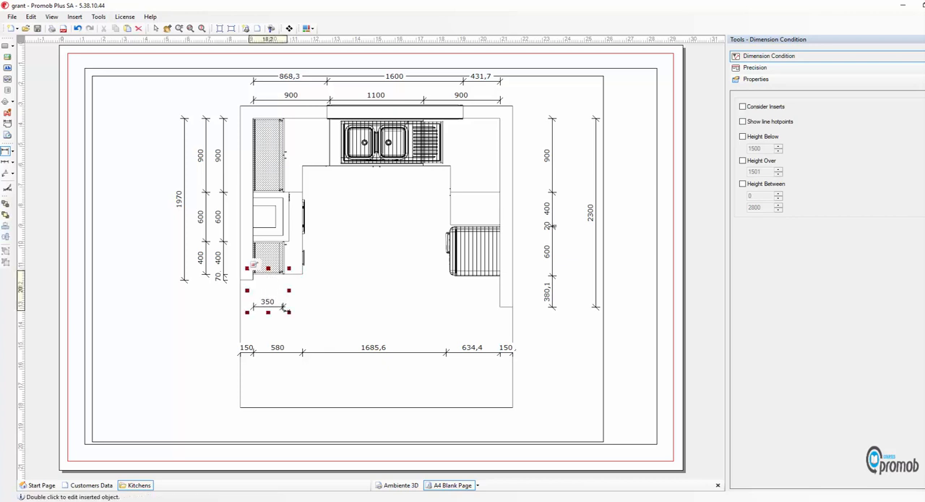
click(157, 29)
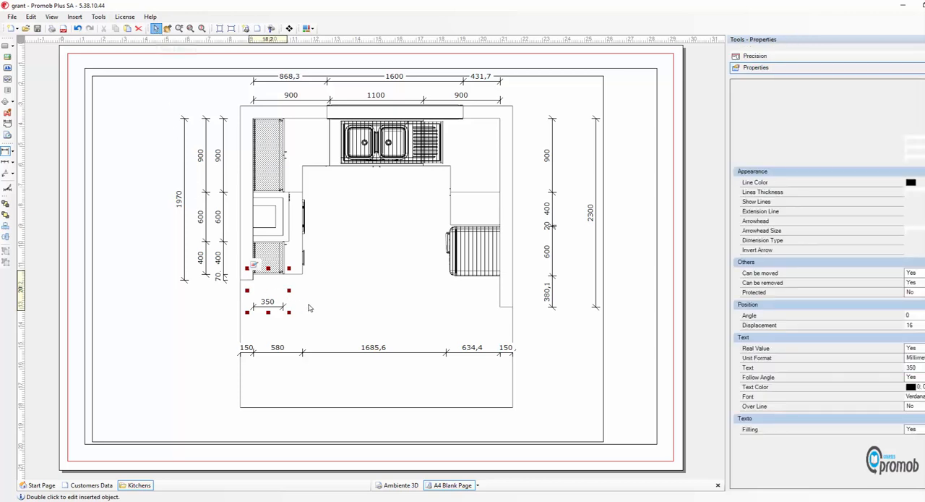
Shrink the plan viewport to about 164 wide by 123 high, keeping its upper-left corner in place
click(364, 313)
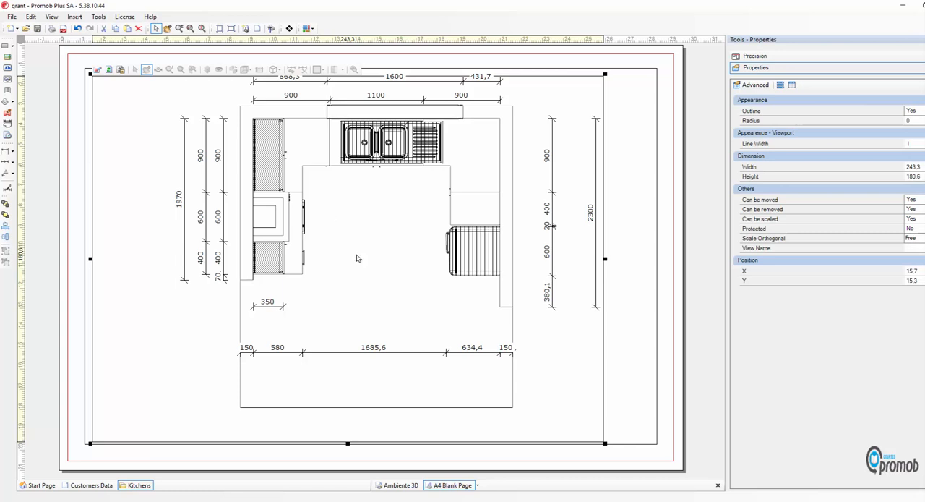
mouse_move(606, 443)
mouse_down()
mouse_move(470, 392)
mouse_move(411, 335)
mouse_up()
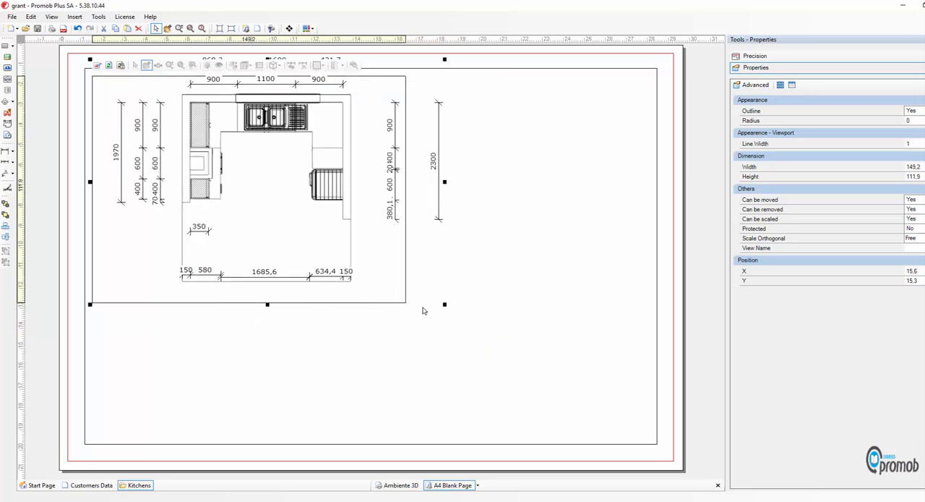
drag(445, 305, 472, 326)
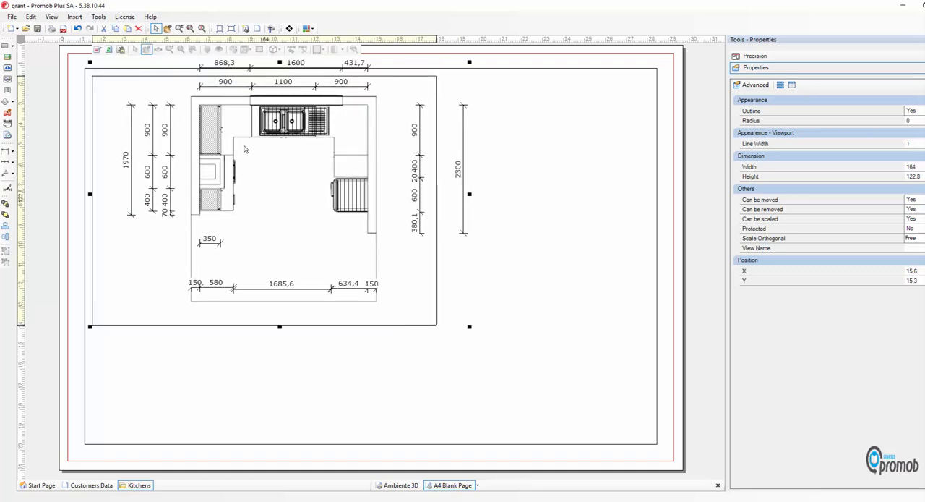
Replace the right wall's overall dimension with a new one from inner corner to wall end, placed closer to the cabinet chain
click(463, 172)
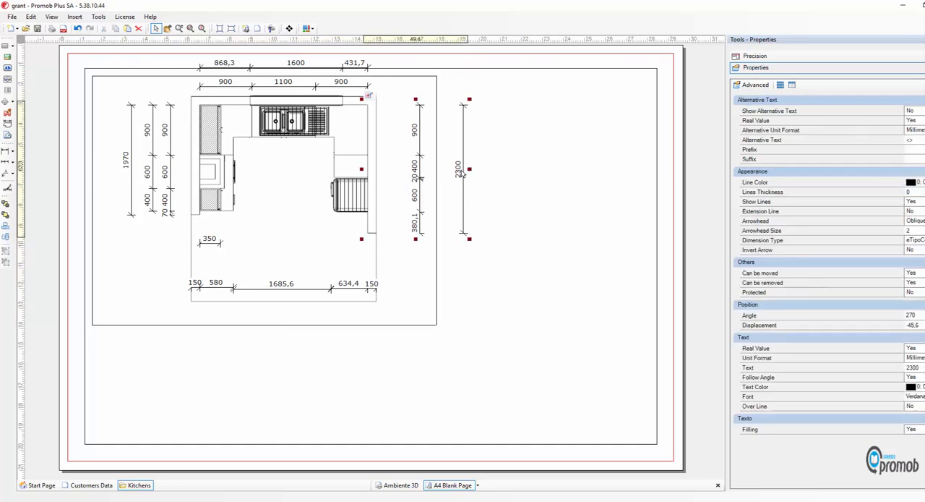
key(Delete)
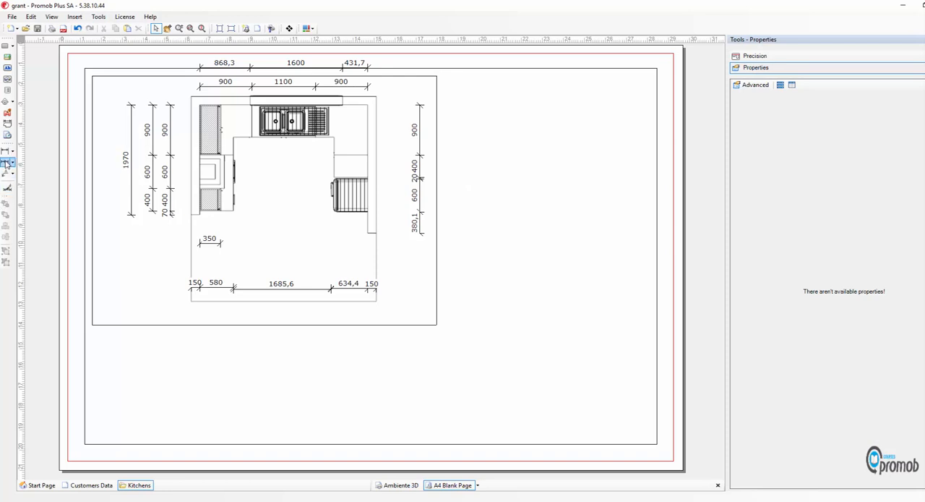
click(7, 162)
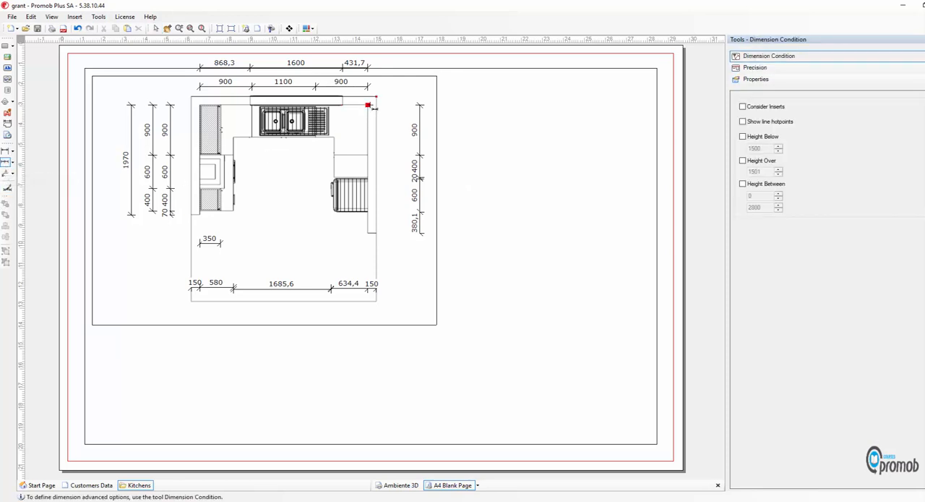
click(369, 106)
click(370, 233)
click(429, 202)
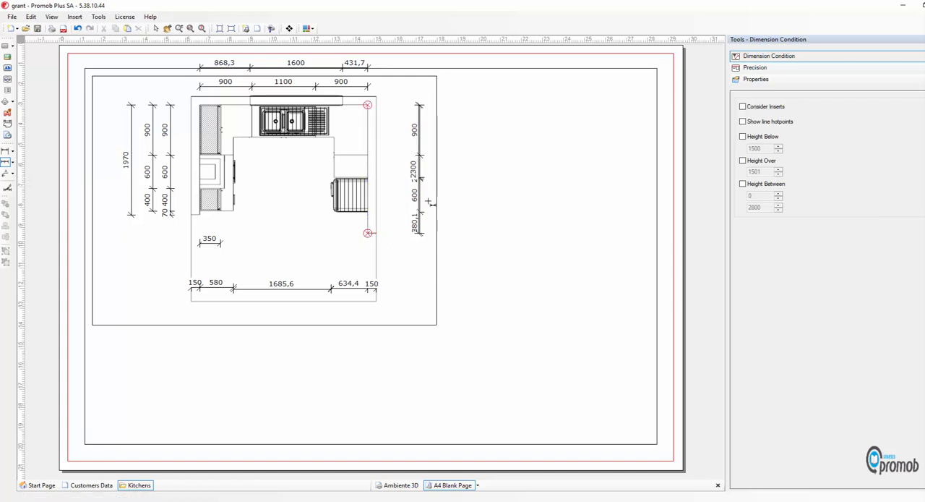
click(437, 204)
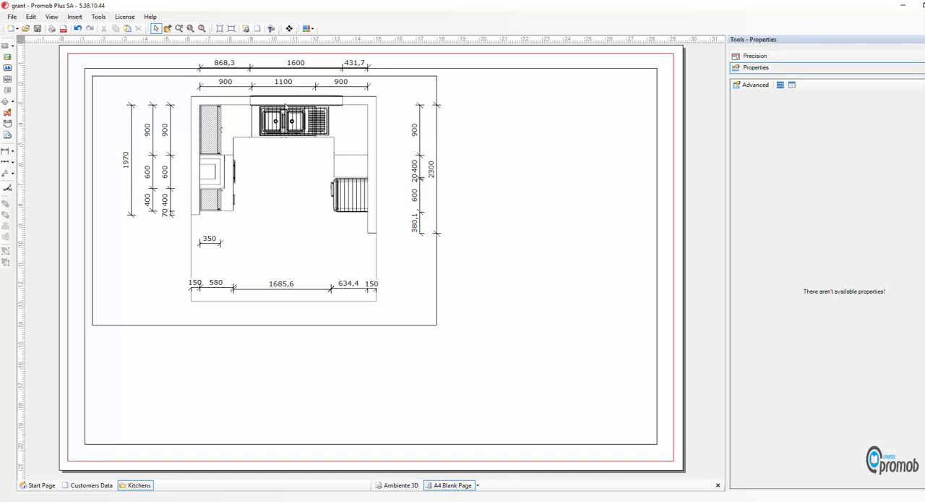
Move the plan viewport down to about Y 21.8, bringing its upper dimensions inside the page's inner frame
click(277, 197)
double_click(277, 200)
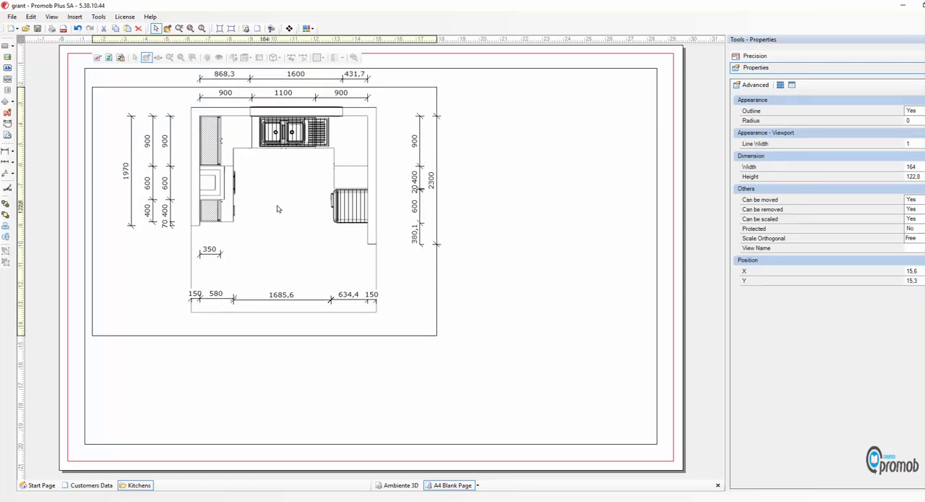
drag(278, 209, 278, 211)
click(293, 348)
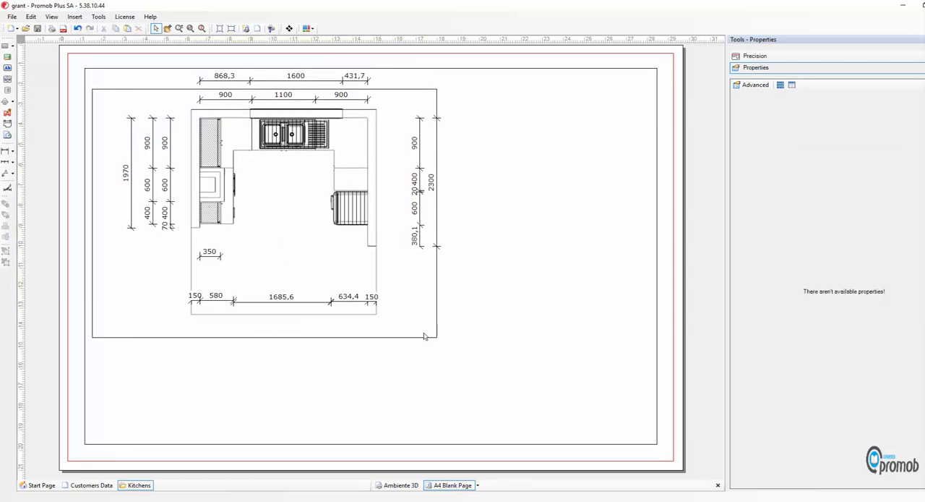
Turn off the outline of the plan viewport
click(362, 337)
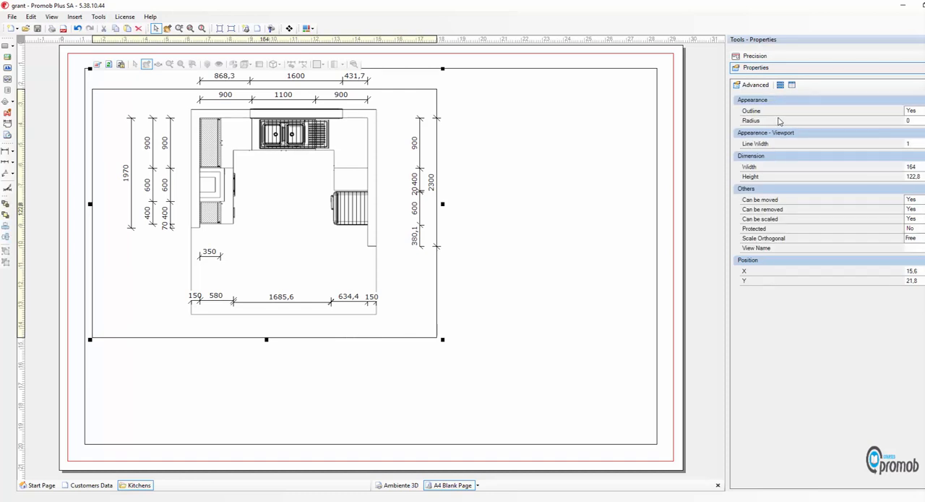
click(918, 111)
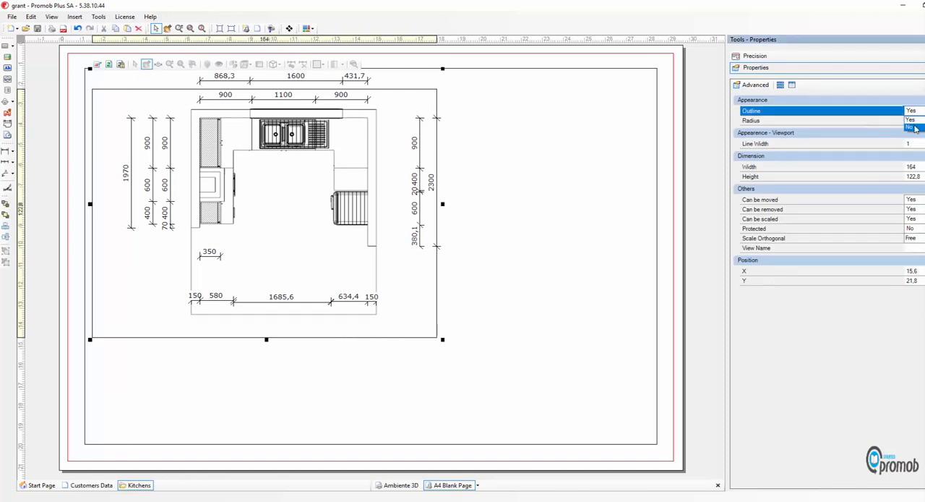
click(914, 126)
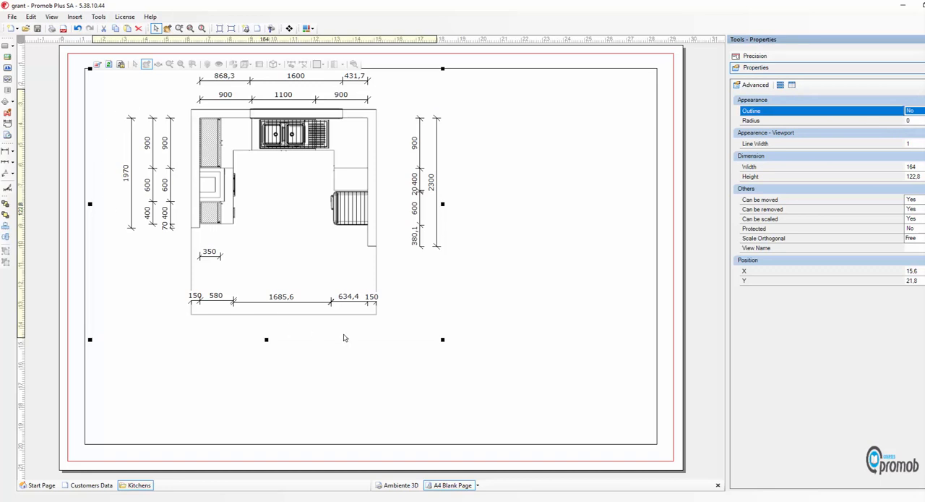
click(443, 320)
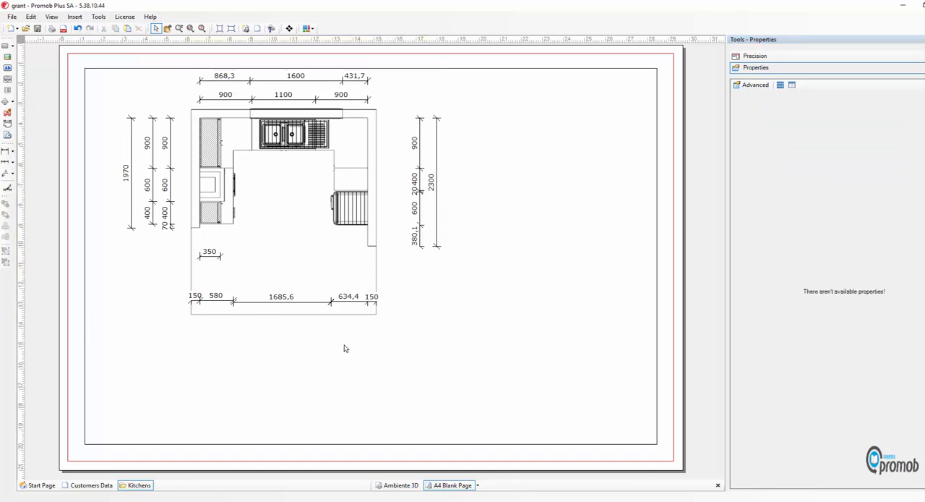
Insert an item listing without the Accessories and Knobs groups, with Item, Description and Dimension columns, about 91.5 wide beside the plan's upper part
click(8, 91)
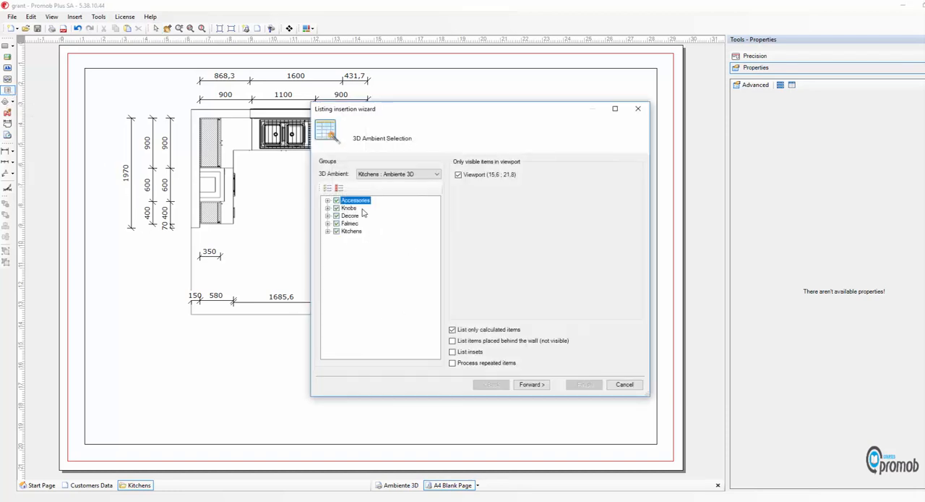
click(337, 200)
click(336, 208)
click(540, 385)
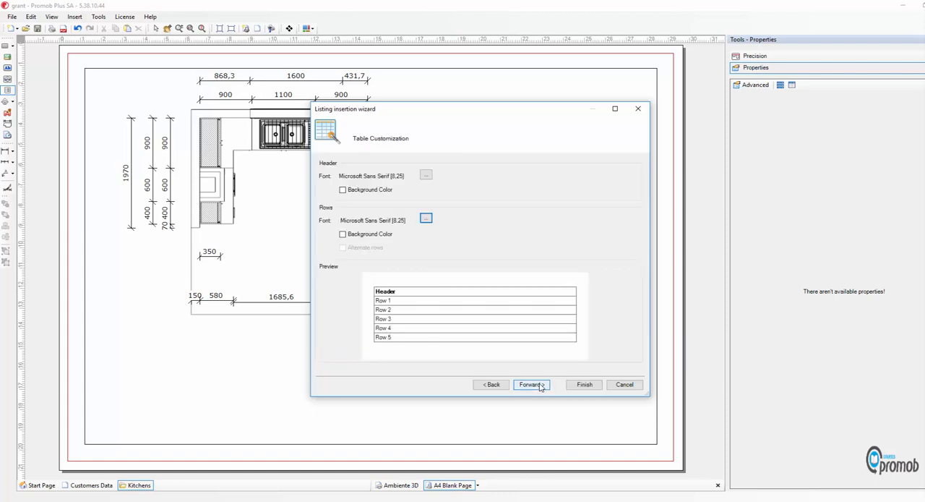
click(539, 386)
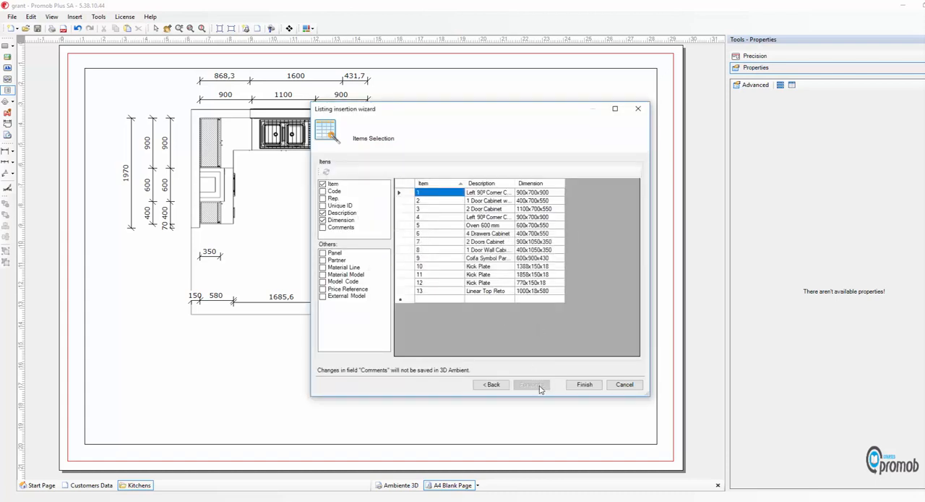
click(584, 385)
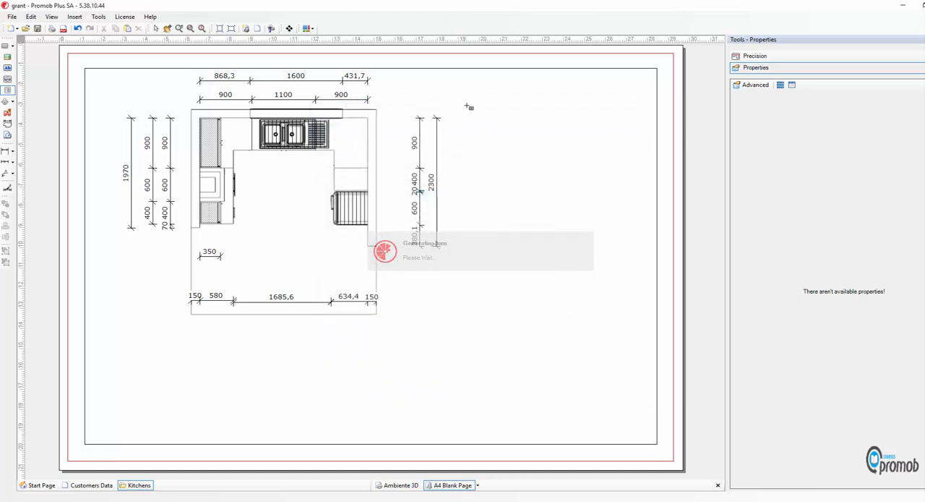
drag(501, 157, 654, 298)
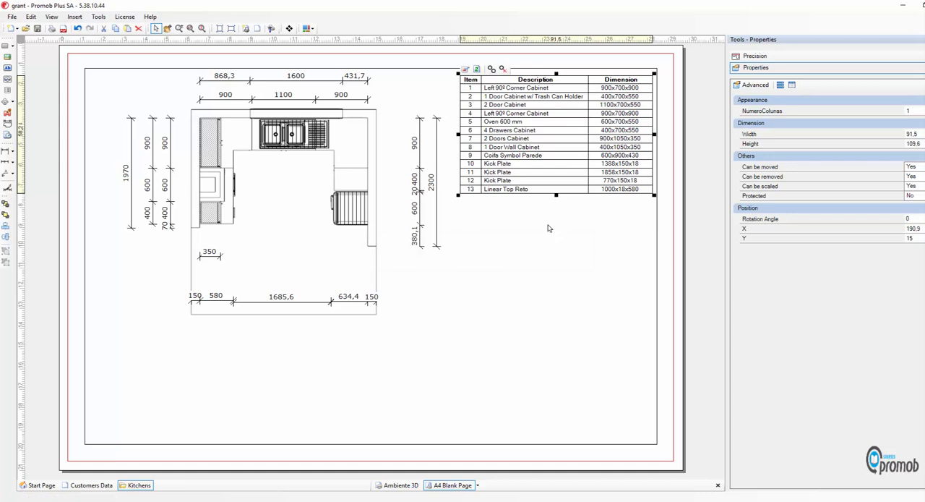
Generate numbered indicators on the plan for the items in the listing table
click(491, 69)
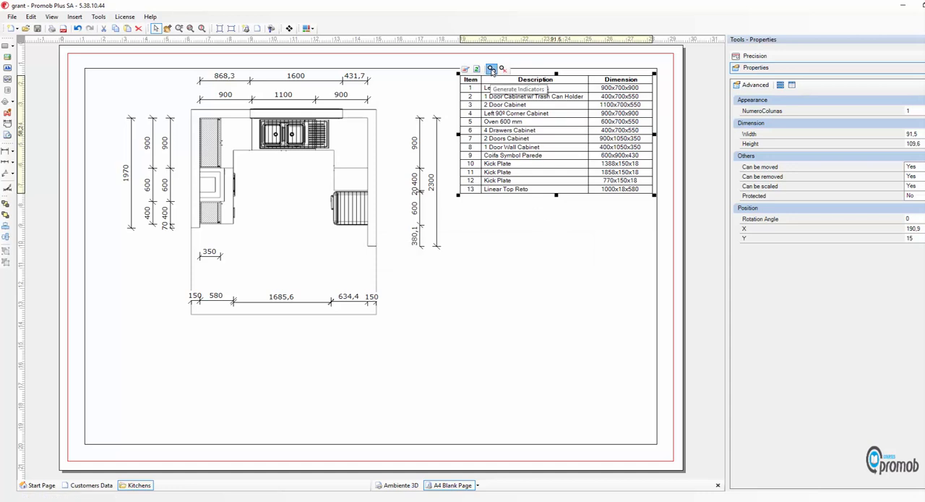
click(512, 311)
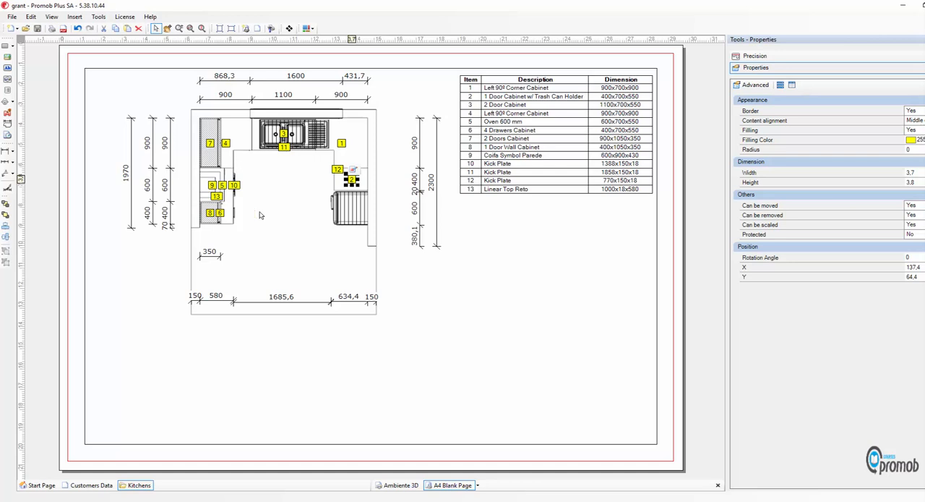
click(399, 287)
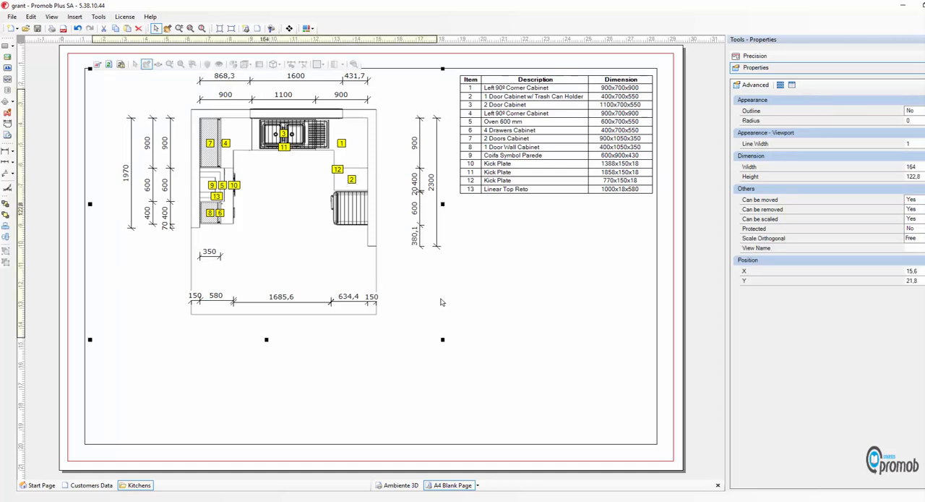
click(503, 281)
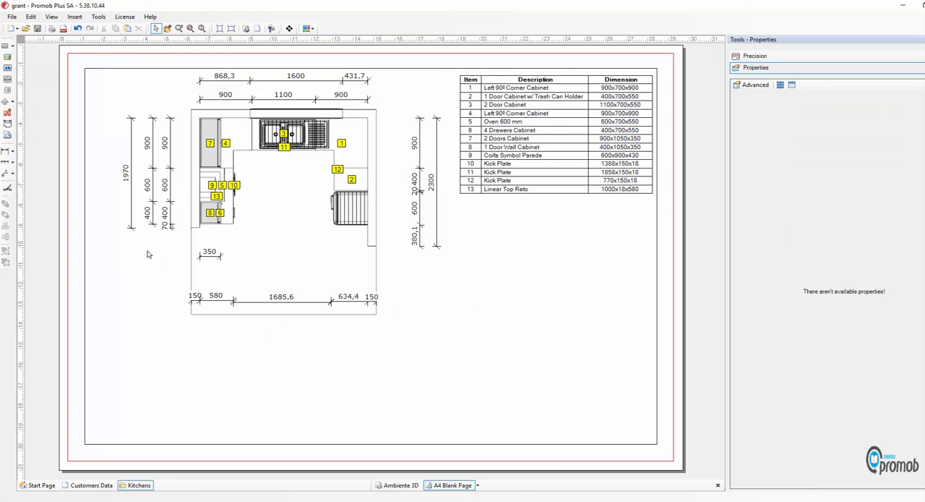
Insert the model information for all groups in a text block about 92 wide by 108 high, directly below the listing table
click(8, 113)
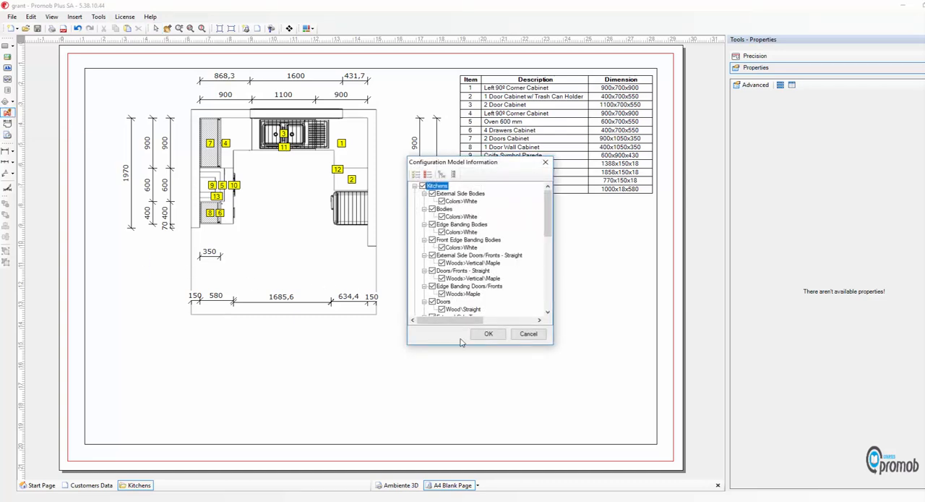
click(488, 333)
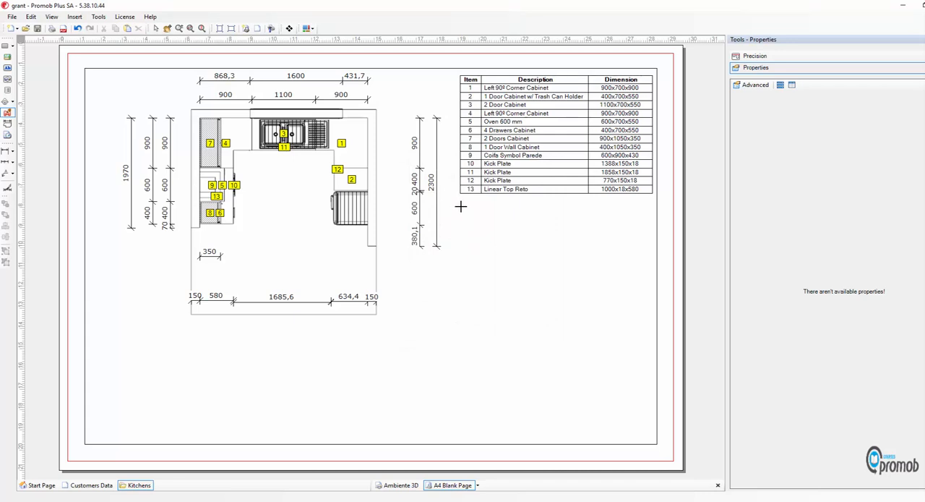
drag(461, 207, 653, 425)
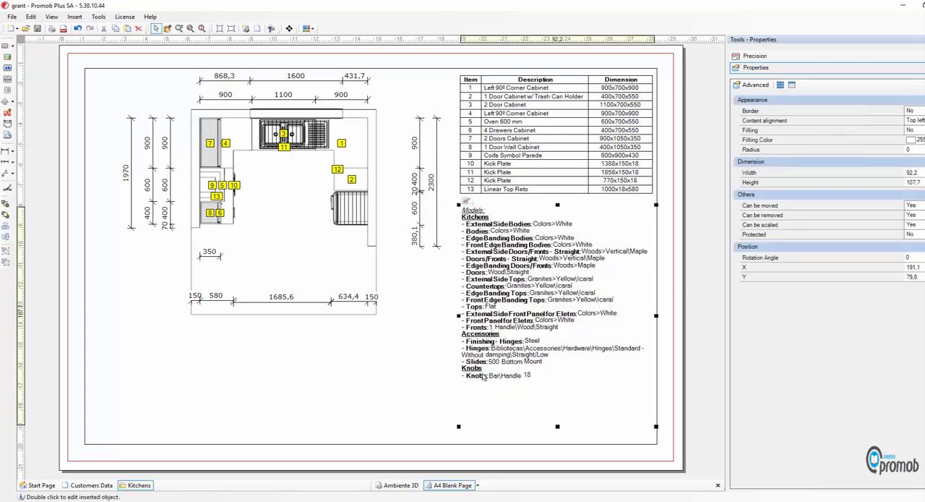
click(403, 371)
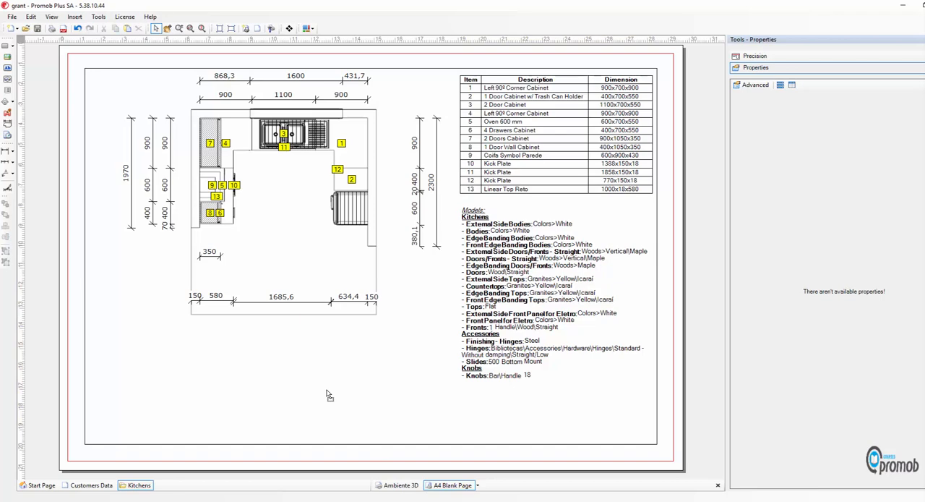
Paste the copied kitchen perspective image, shrink it proportionally to about 117 wide, and place it below the plan inside the frame
key(ctrl+v)
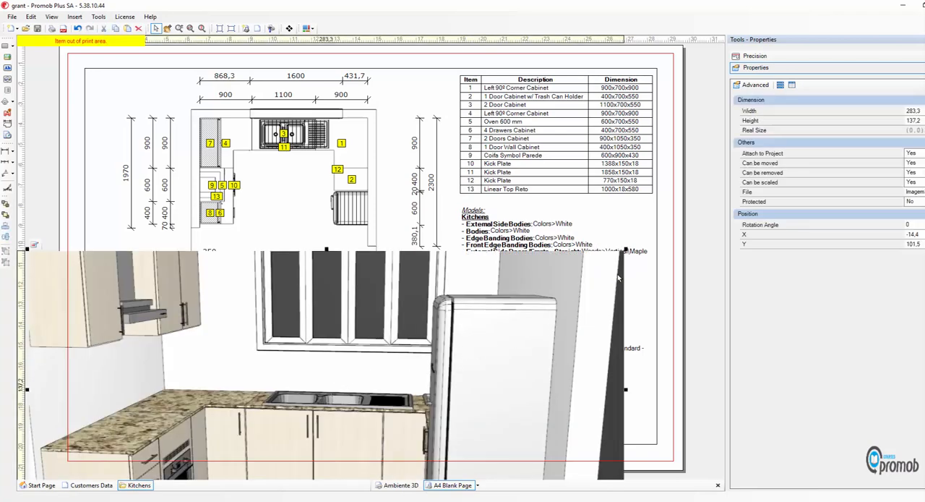
drag(626, 250, 273, 462)
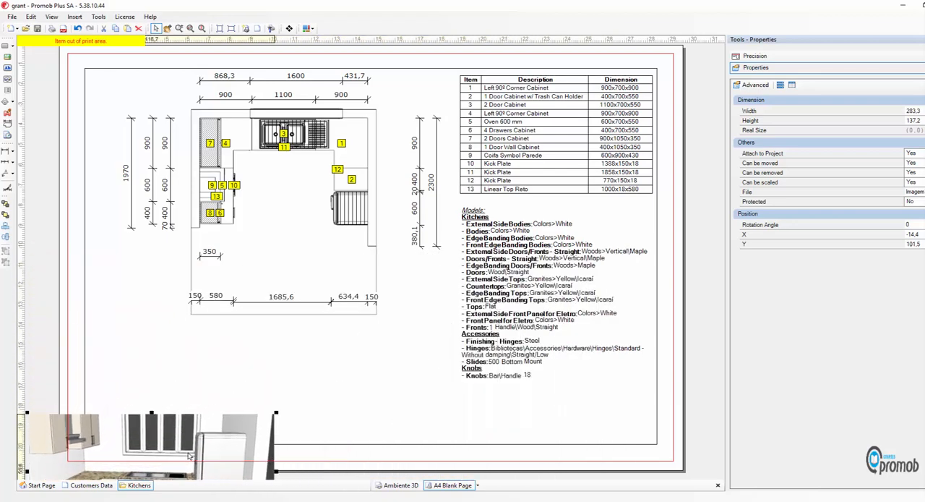
drag(207, 443, 303, 365)
click(413, 405)
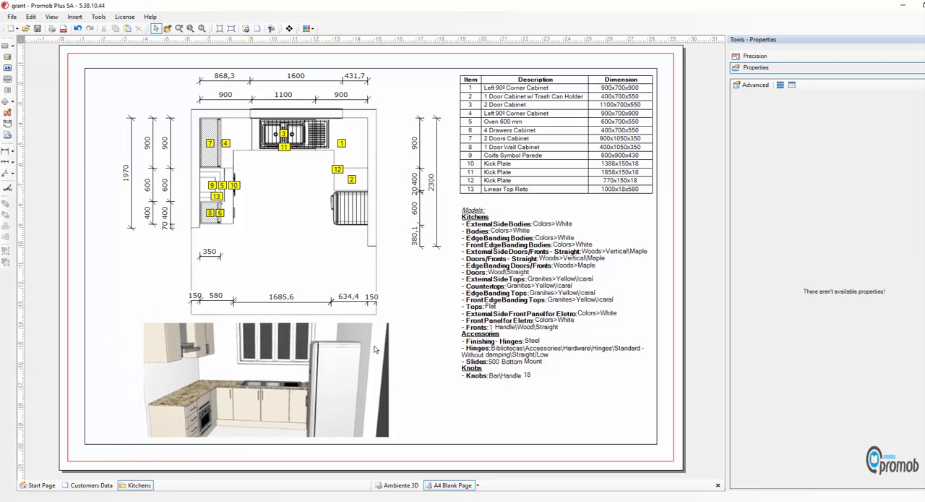